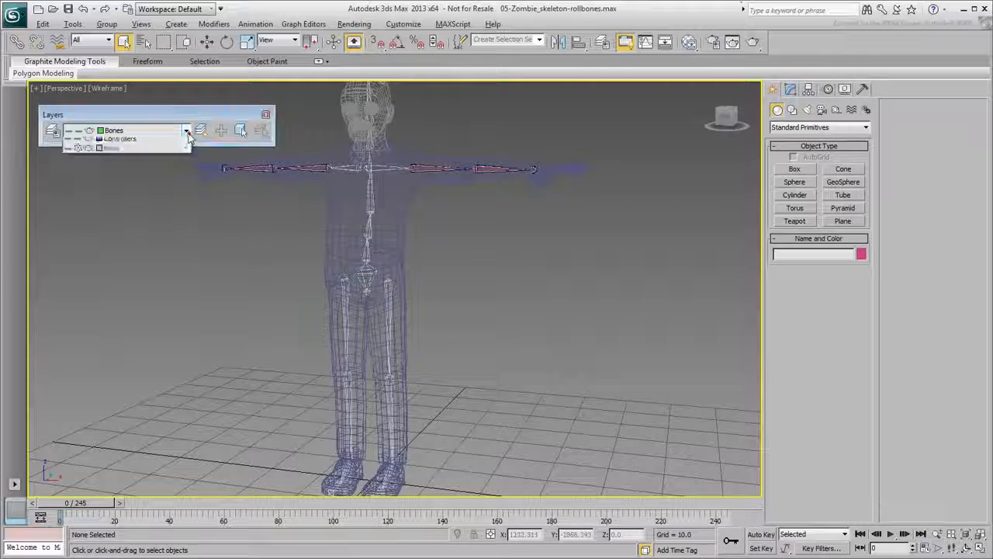
Hide the Mesh layer of the zombie model.
{"action": "left_click", "coordinate": [67, 174]}
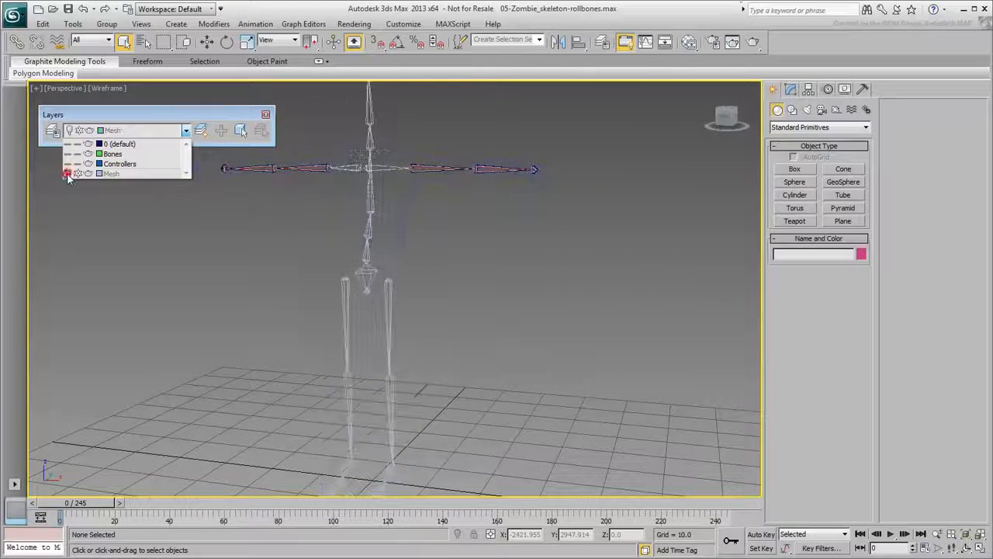
{"action": "left_click", "coordinate": [524, 288]}
Hide the blue FK bone chain and the red bone chain that overlap the character's left arm.
{"action": "middle_click_drag", "start_coordinate": [435, 230], "coordinate": [505, 370], "text": "alt"}
{"action": "scroll", "coordinate": [488, 388], "scroll_direction": "up", "scroll_amount": 6}
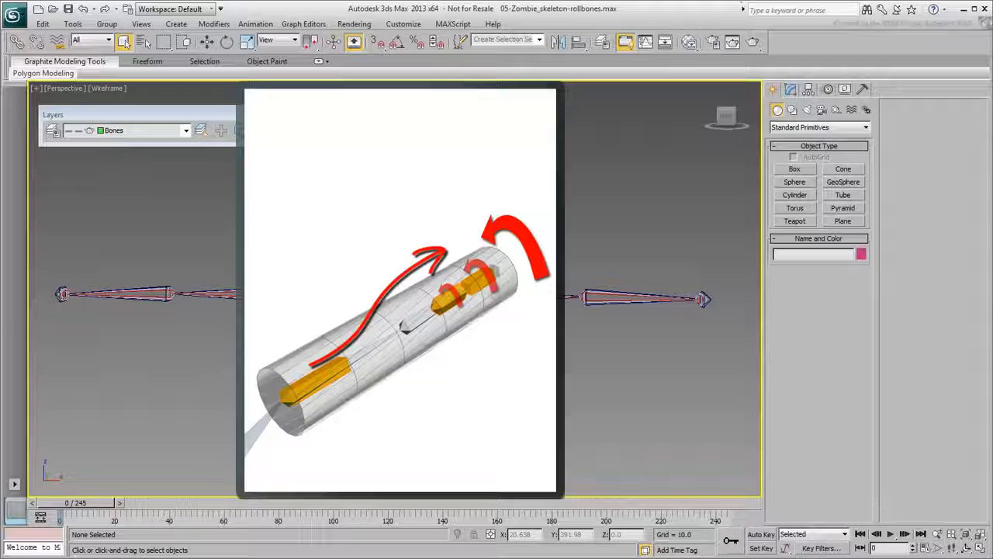
{"action": "double_click", "coordinate": [468, 301]}
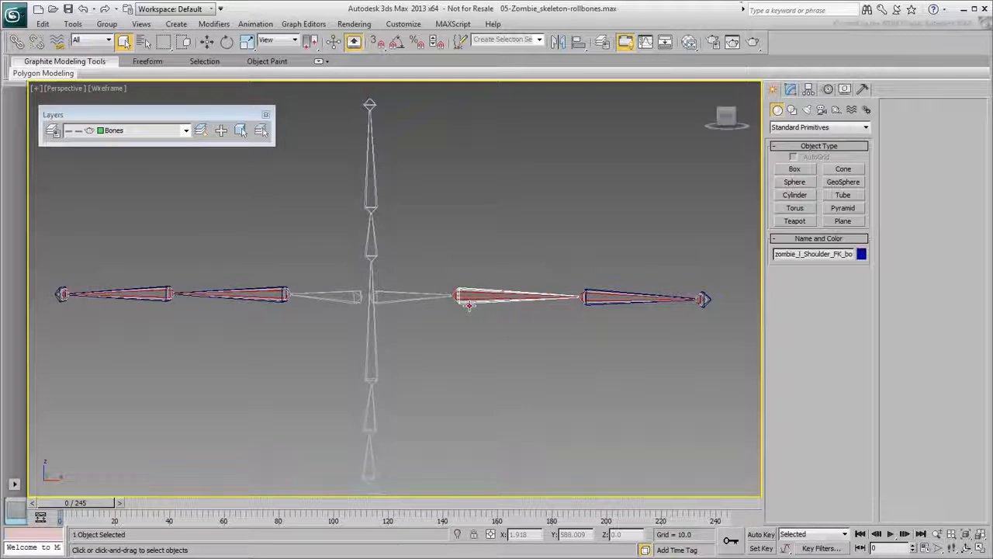
{"action": "right_click", "coordinate": [468, 301]}
{"action": "left_click", "coordinate": [518, 211]}
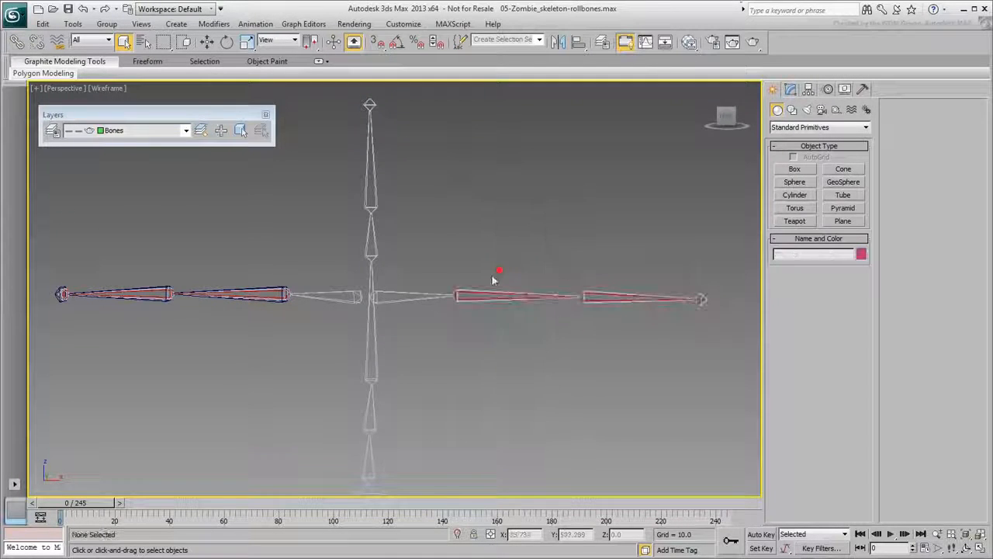
{"action": "right_click", "coordinate": [463, 295]}
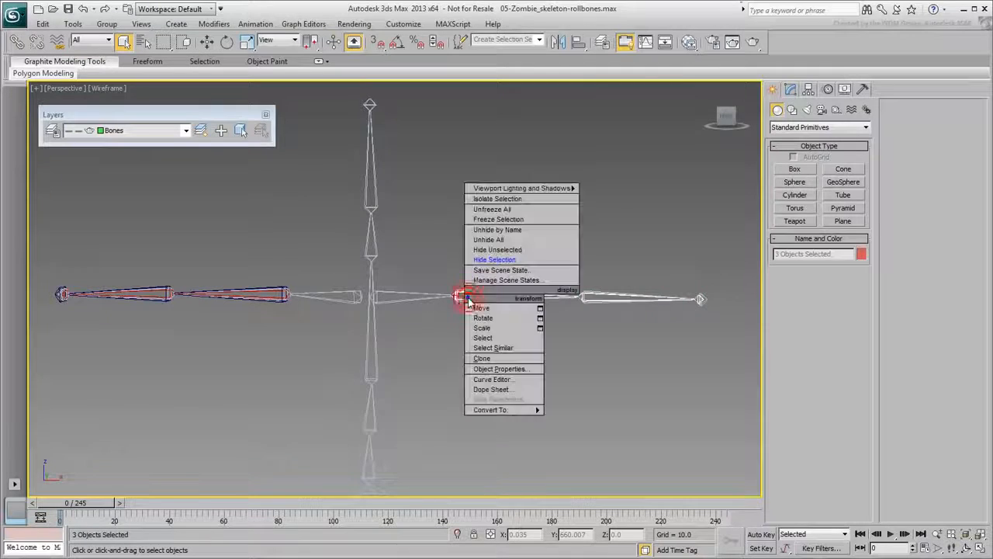
{"action": "left_click", "coordinate": [508, 262]}
Hide the blue and red bone chains that overlap the character's right arm.
{"action": "double_click", "coordinate": [272, 303]}
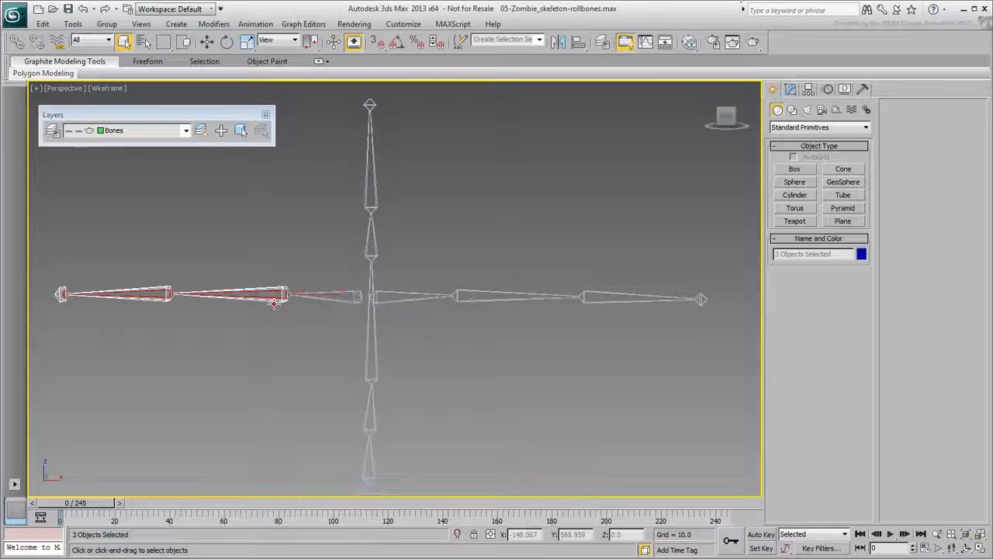
{"action": "right_click", "coordinate": [273, 303]}
{"action": "left_click", "coordinate": [301, 266]}
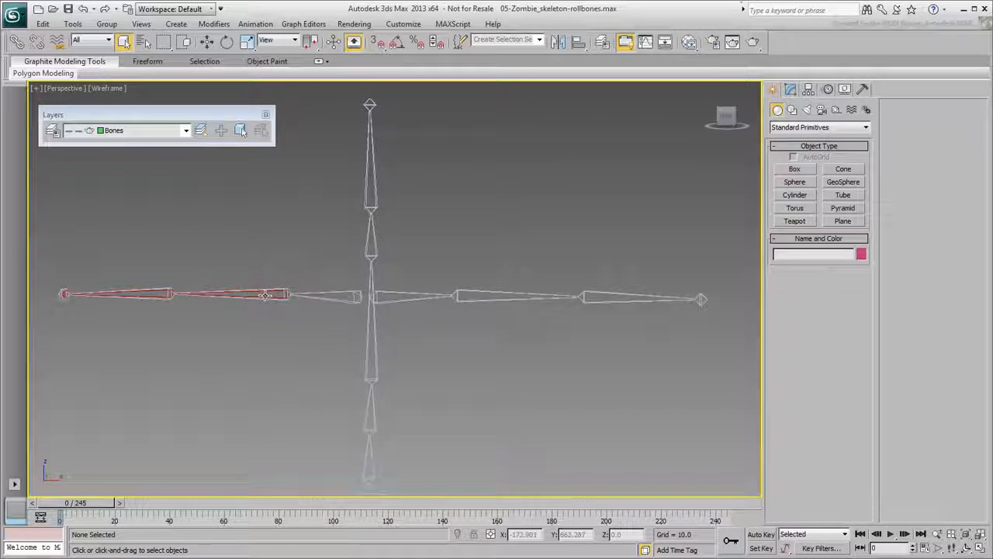
{"action": "double_click", "coordinate": [265, 296]}
{"action": "right_click", "coordinate": [266, 296]}
{"action": "left_click", "coordinate": [297, 263]}
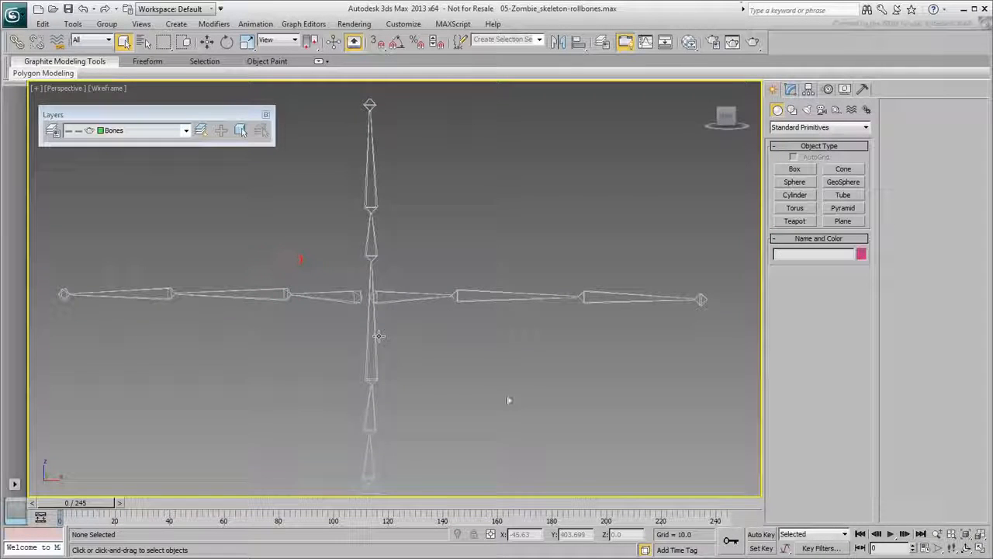
In the Front view, clone the left shoulder bone as a copy named zombie_l_ShoulderRoll_bone.
{"action": "middle_click_drag", "start_coordinate": [521, 350], "coordinate": [512, 346], "text": "alt"}
{"action": "key", "text": "f"}
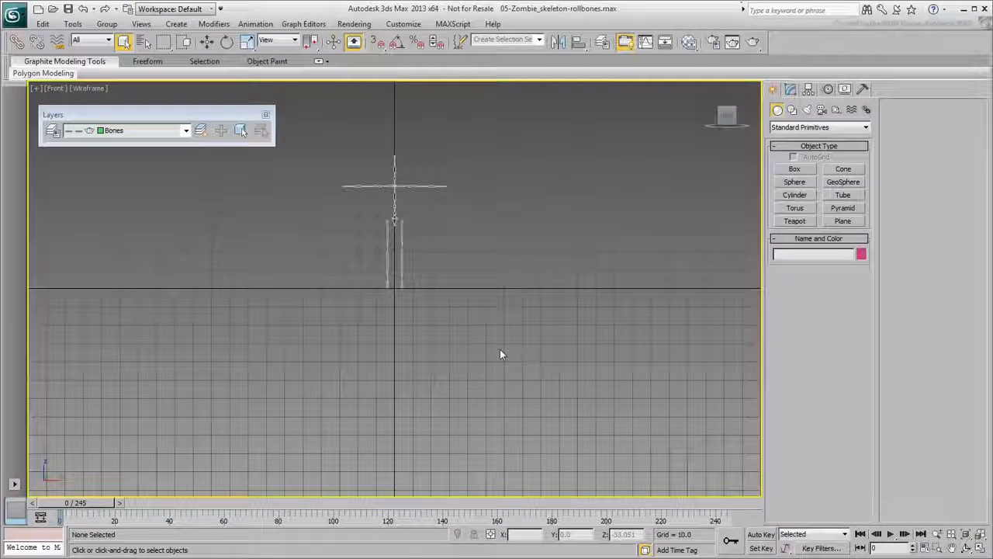
{"action": "scroll", "coordinate": [457, 350], "scroll_direction": "up", "scroll_amount": 10}
{"action": "middle_click_drag", "start_coordinate": [460, 350], "coordinate": [478, 381]}
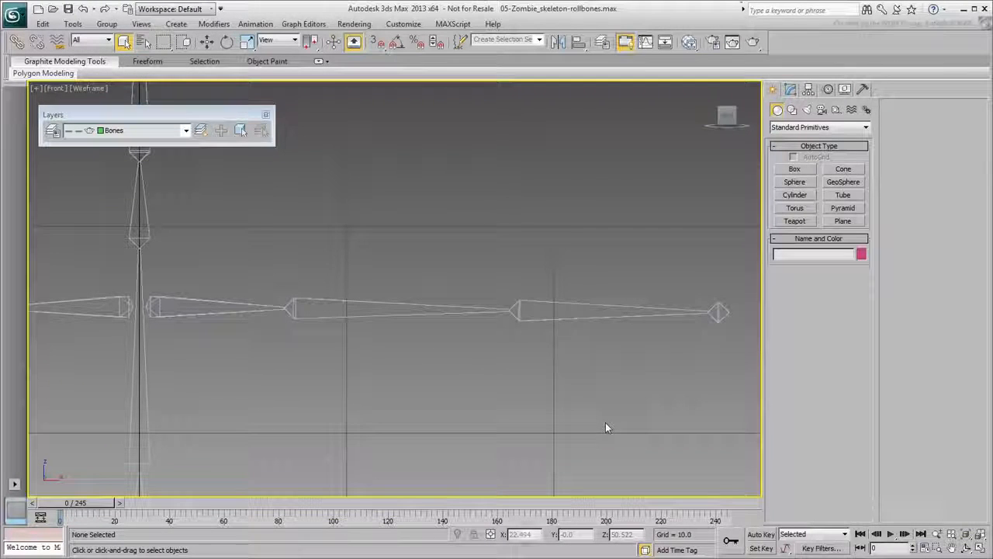
{"action": "left_click_drag", "start_coordinate": [437, 404], "coordinate": [378, 264]}
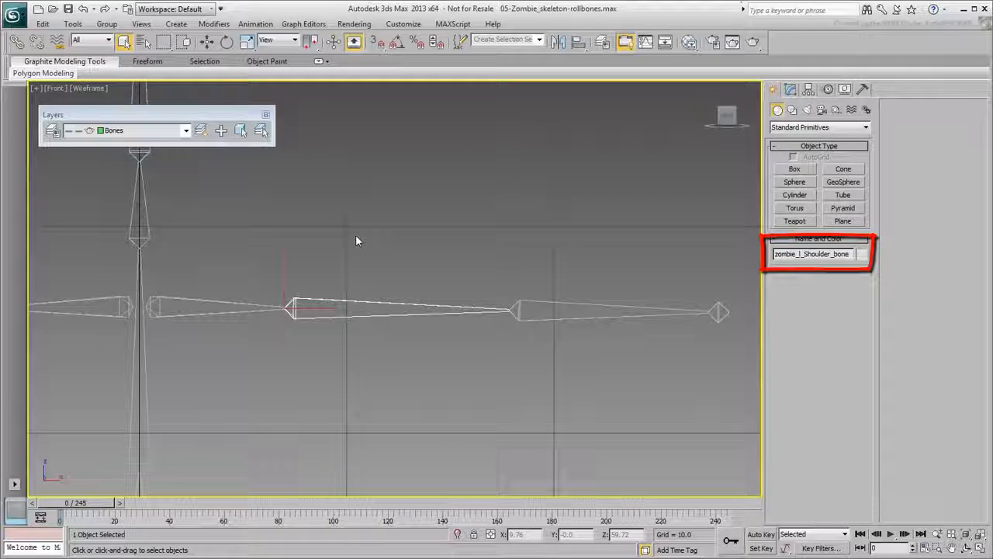
{"action": "left_click", "coordinate": [43, 24]}
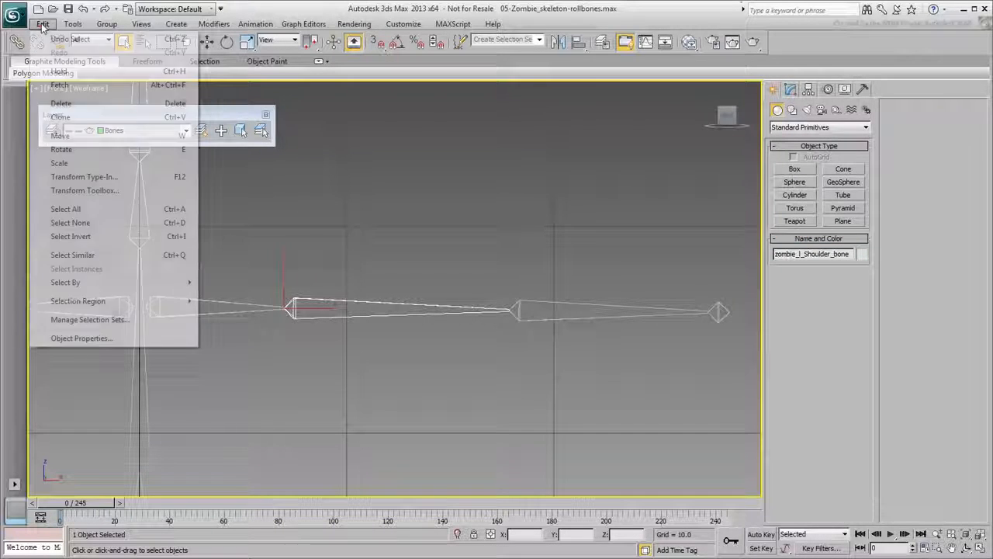
{"action": "left_click", "coordinate": [68, 117]}
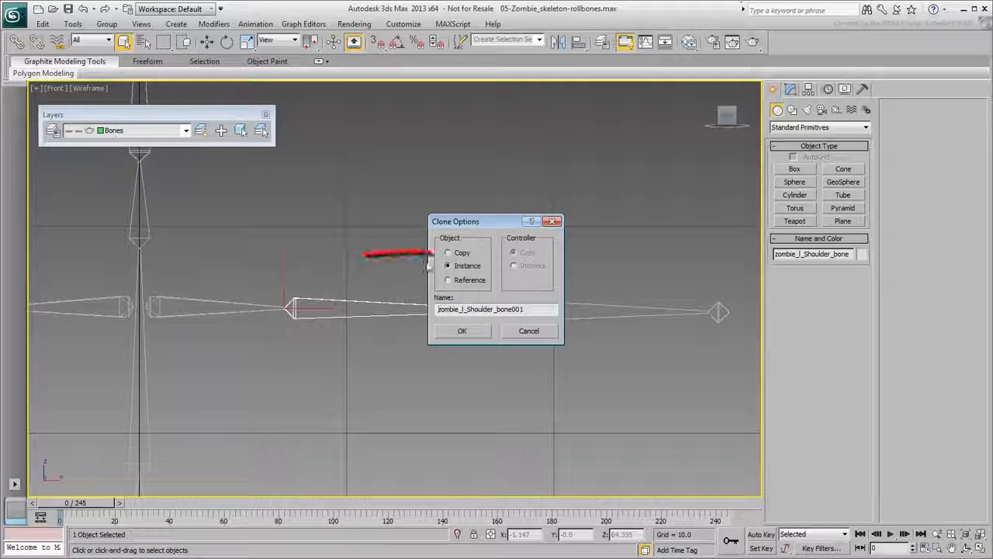
{"action": "left_click", "coordinate": [448, 252]}
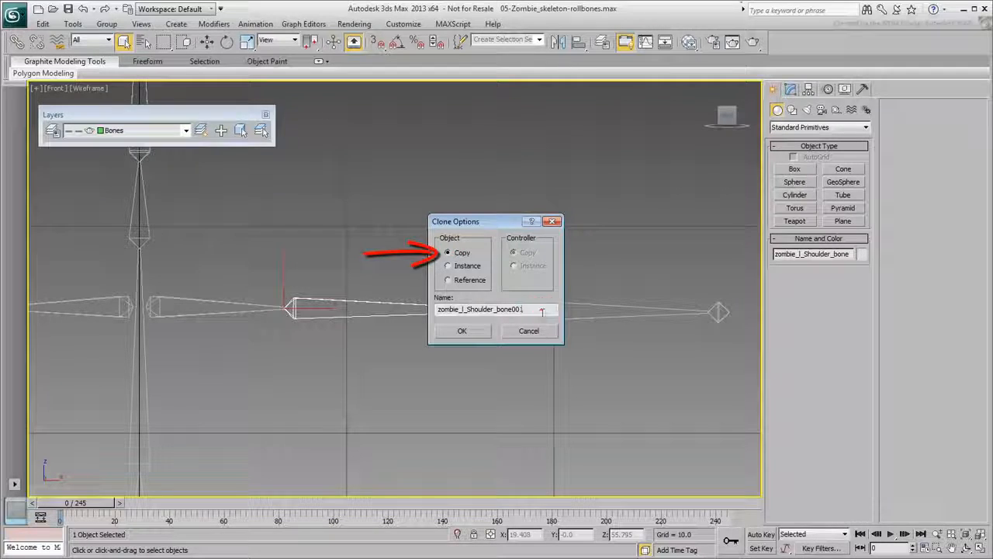
{"action": "key", "text": "BackSpace"}
{"action": "key", "text": "BackSpace"}
{"action": "key", "text": "BackSpace"}
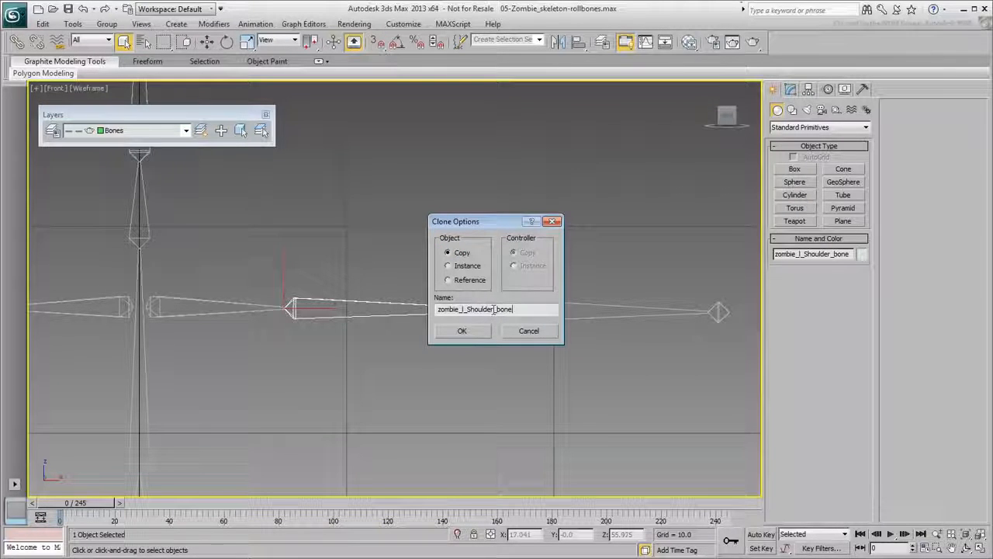
{"action": "type", "text": "Roll"}
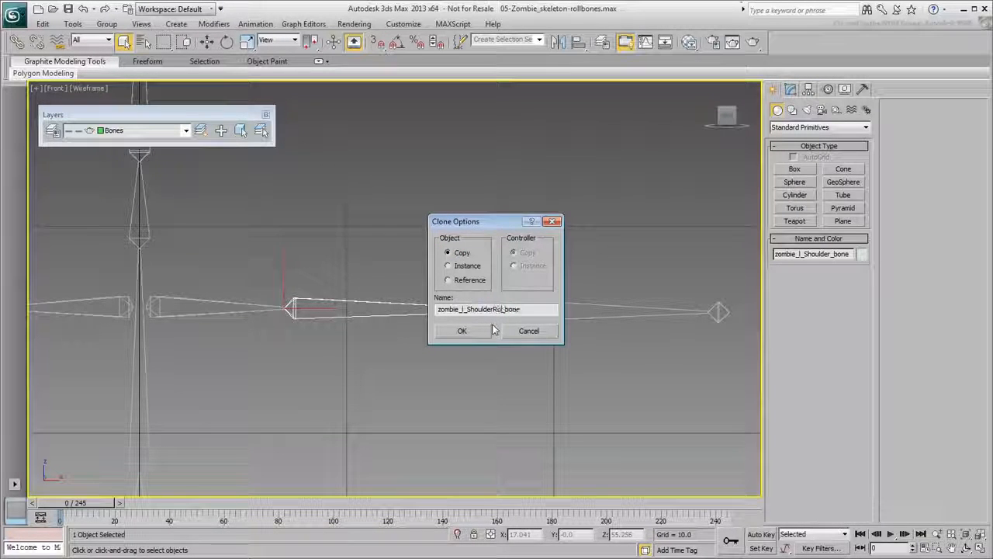
{"action": "left_click", "coordinate": [470, 333]}
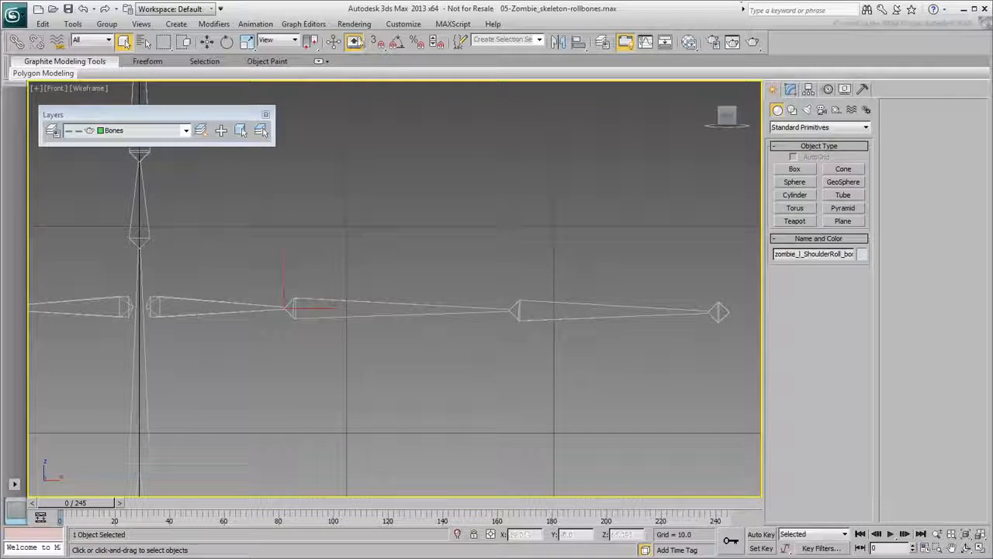
Set the shoulder roll bone's taper to 0 with the Bone Tools.
{"action": "left_click", "coordinate": [260, 25]}
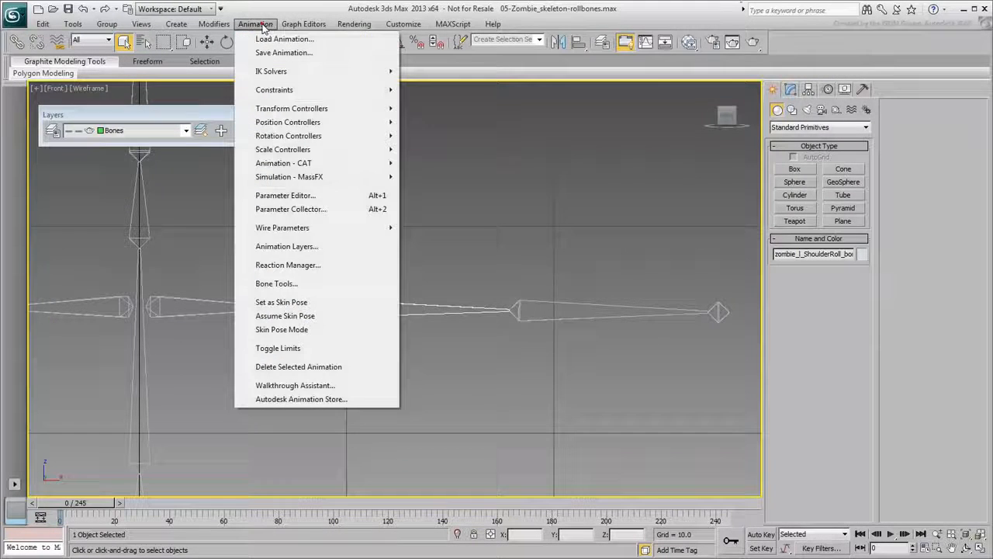
{"action": "left_click", "coordinate": [276, 284]}
{"action": "right_click", "coordinate": [146, 474]}
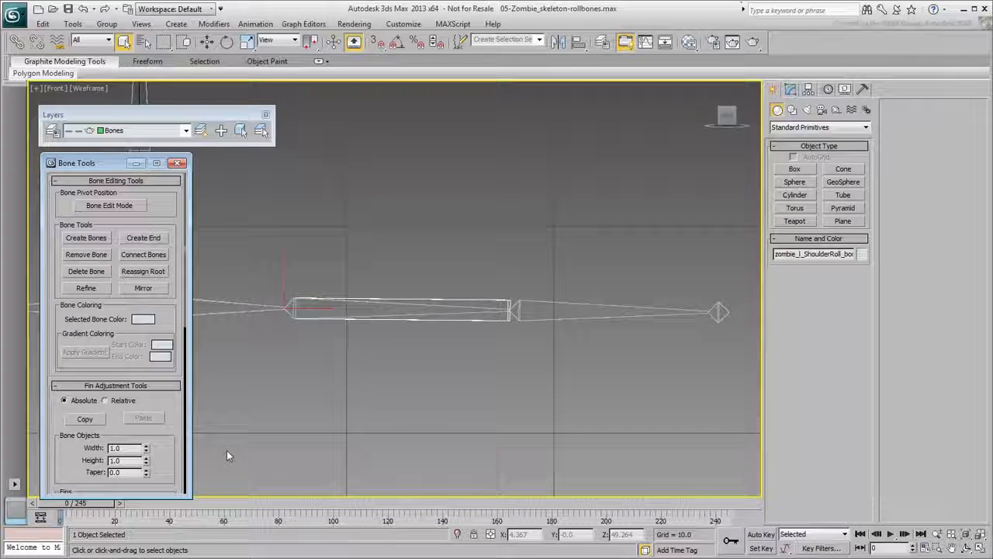
Change the shoulder roll bone's object color to orange and unlink the bone from its parent.
{"action": "left_click", "coordinate": [866, 255]}
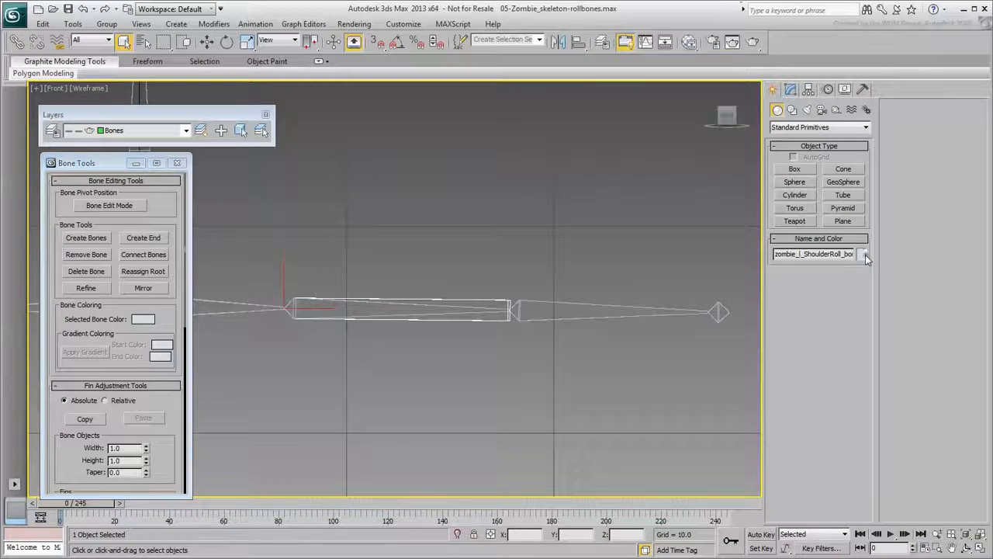
{"action": "left_click", "coordinate": [413, 345]}
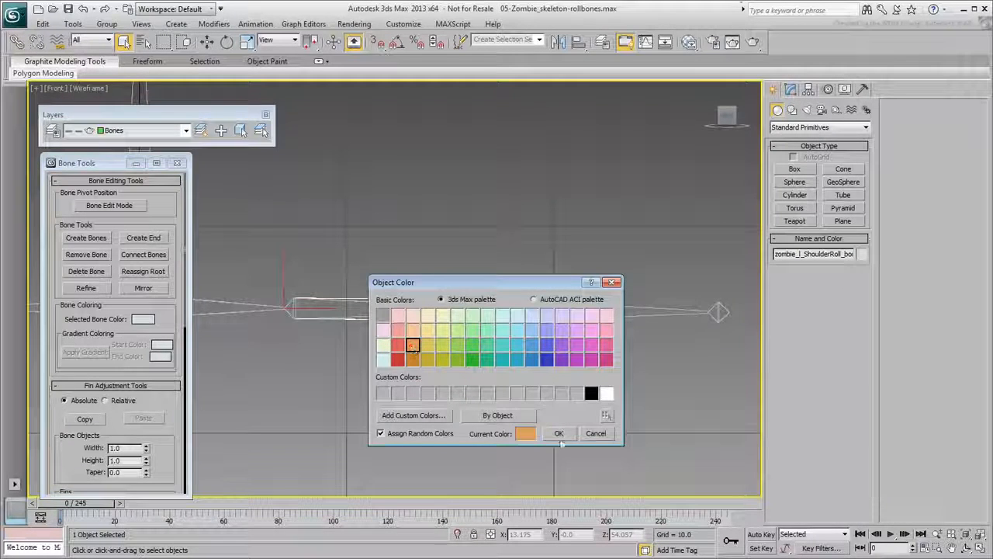
{"action": "left_click", "coordinate": [559, 433]}
{"action": "left_click", "coordinate": [441, 363]}
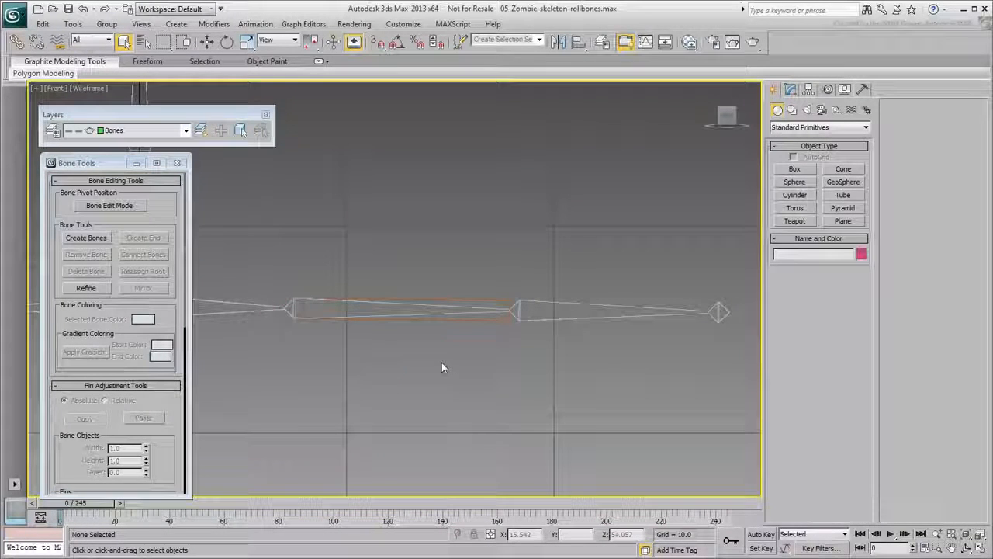
{"action": "left_click", "coordinate": [475, 324]}
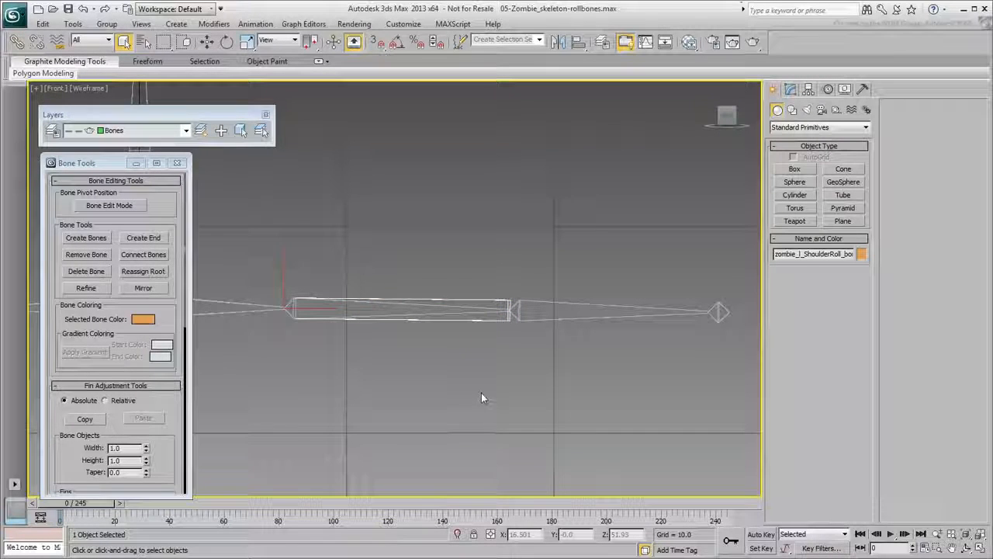
{"action": "left_click", "coordinate": [35, 44]}
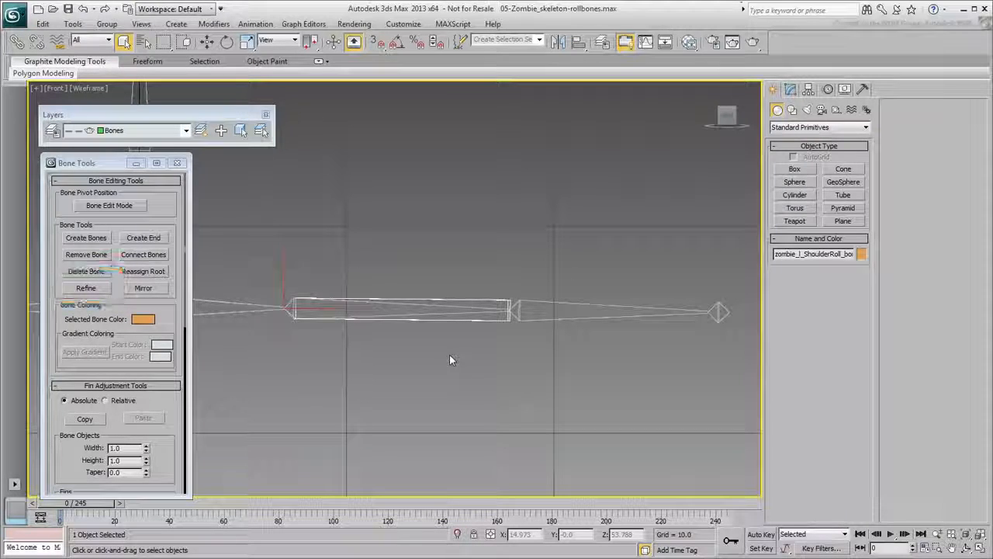
Create a guide box about 10.9 wide, matching the roll bone's span just above it, with 2 width segments.
{"action": "left_click", "coordinate": [795, 169]}
{"action": "left_click_drag", "start_coordinate": [284, 270], "coordinate": [511, 258]}
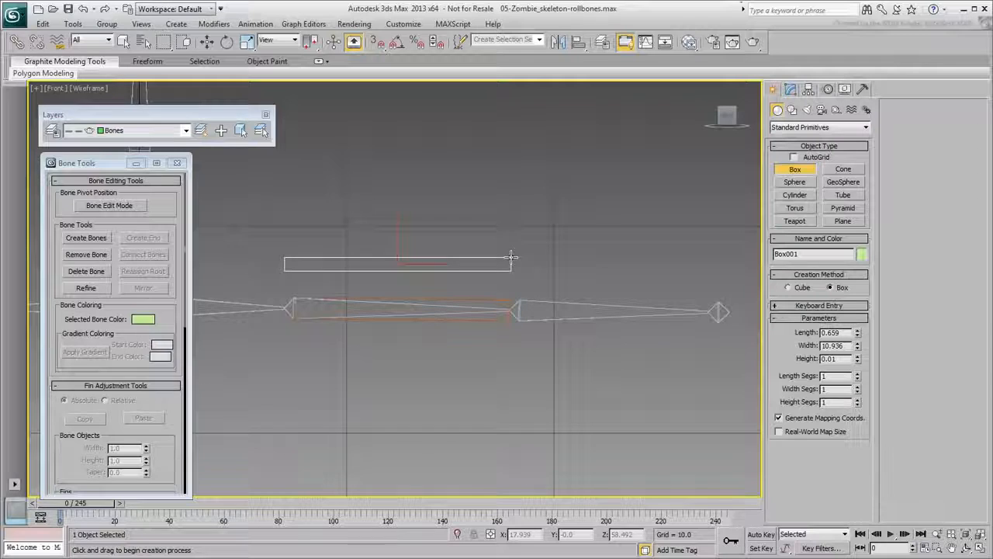
{"action": "left_click", "coordinate": [510, 228]}
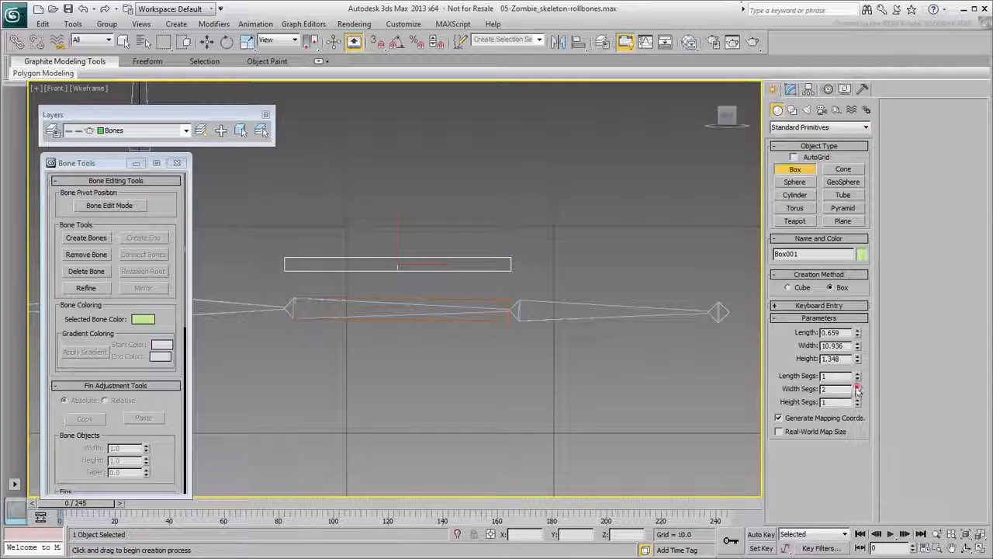
Refine the shoulder roll bone at the guide box's midpoint and delete the box.
{"action": "left_click", "coordinate": [86, 288]}
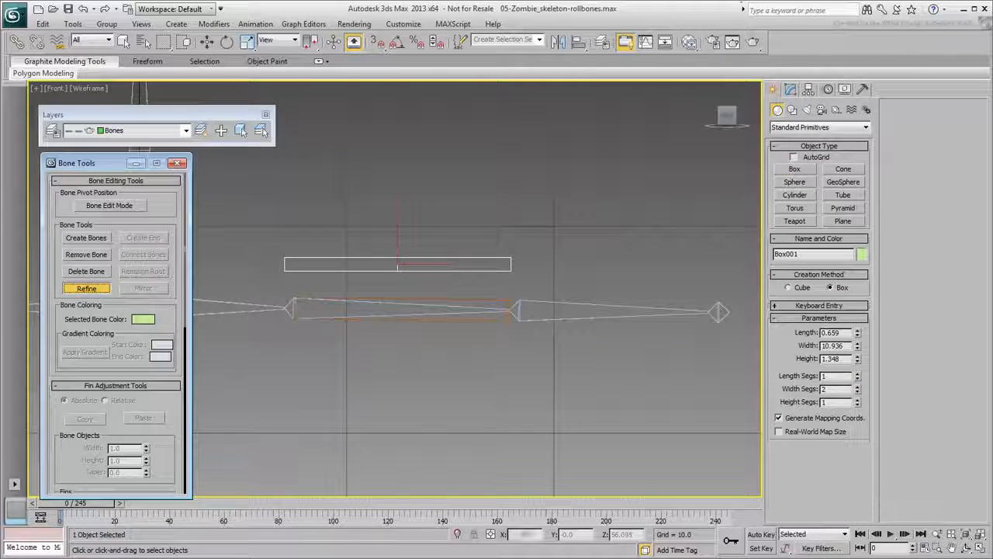
{"action": "left_click", "coordinate": [397, 297]}
{"action": "key", "text": "w"}
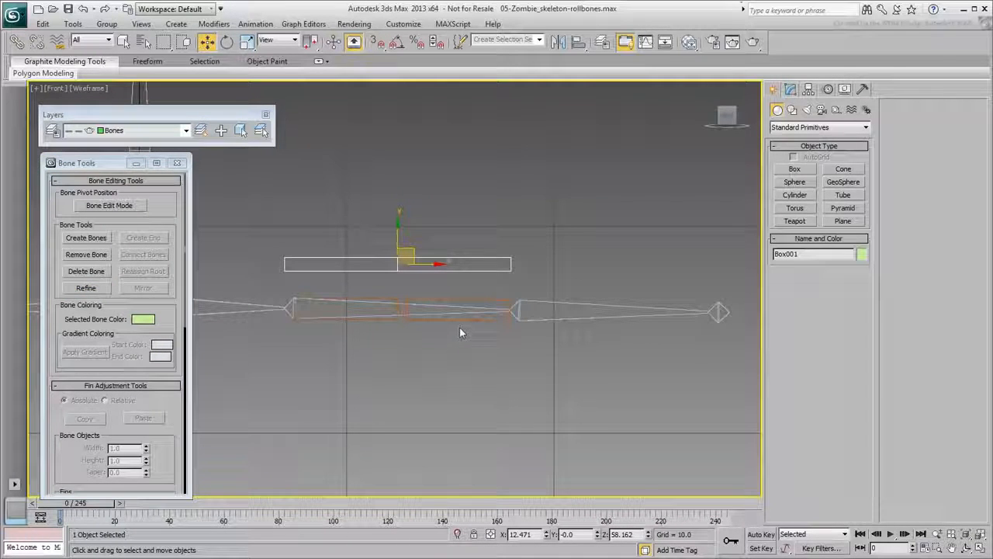
{"action": "key", "text": "Delete"}
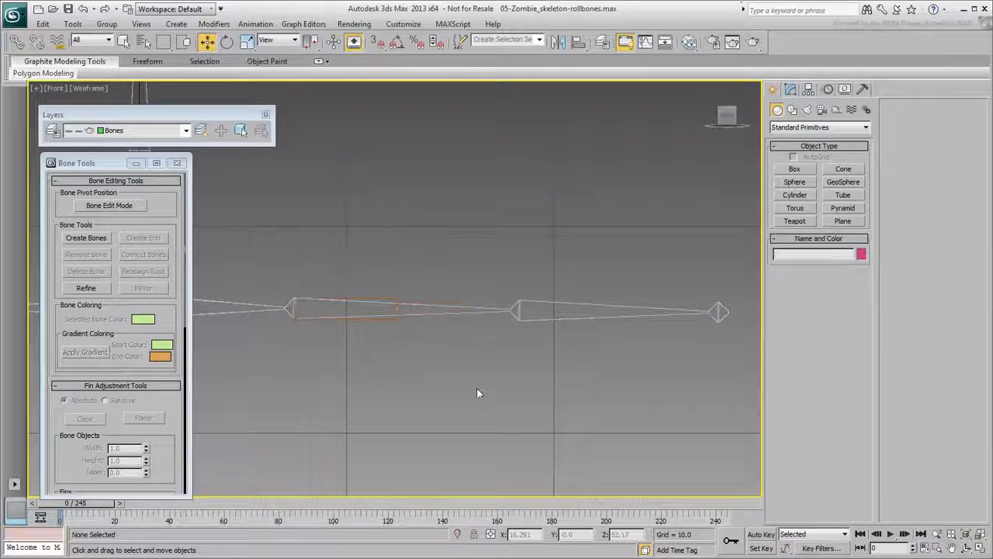
{"action": "left_click", "coordinate": [389, 318]}
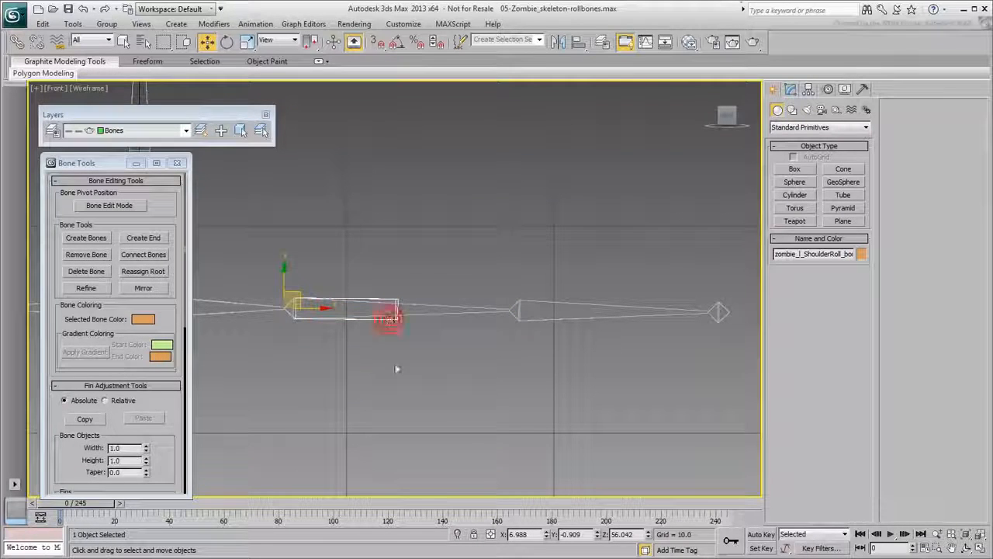
Clone the left forearm bone as a copy named zombie_l_Forearm_bone001.
{"action": "middle_click_drag", "start_coordinate": [527, 355], "coordinate": [410, 383]}
{"action": "scroll", "coordinate": [410, 383], "scroll_direction": "up", "scroll_amount": 2}
{"action": "middle_click_drag", "start_coordinate": [483, 406], "coordinate": [468, 397]}
{"action": "left_click_drag", "start_coordinate": [516, 395], "coordinate": [445, 297]}
{"action": "left_click", "coordinate": [43, 23]}
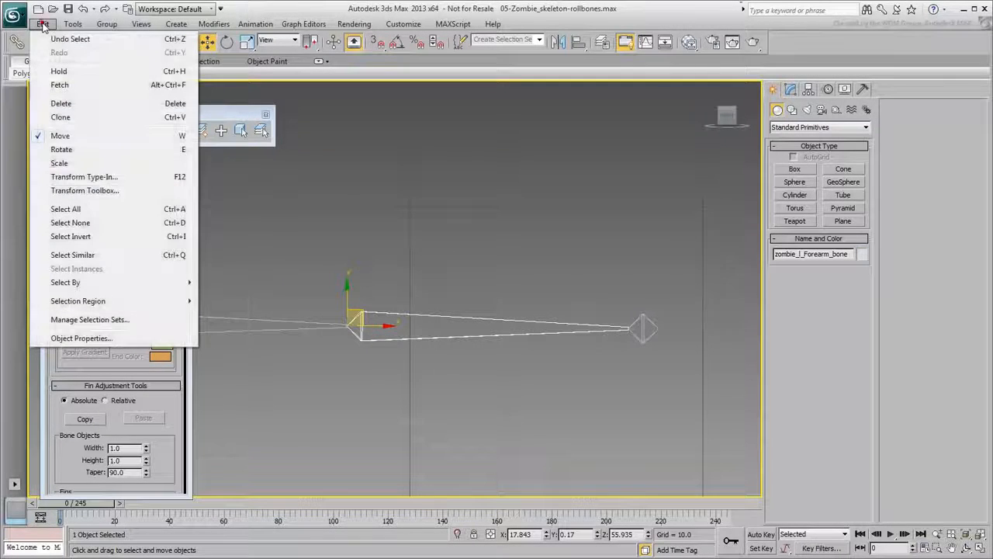
{"action": "left_click", "coordinate": [62, 118]}
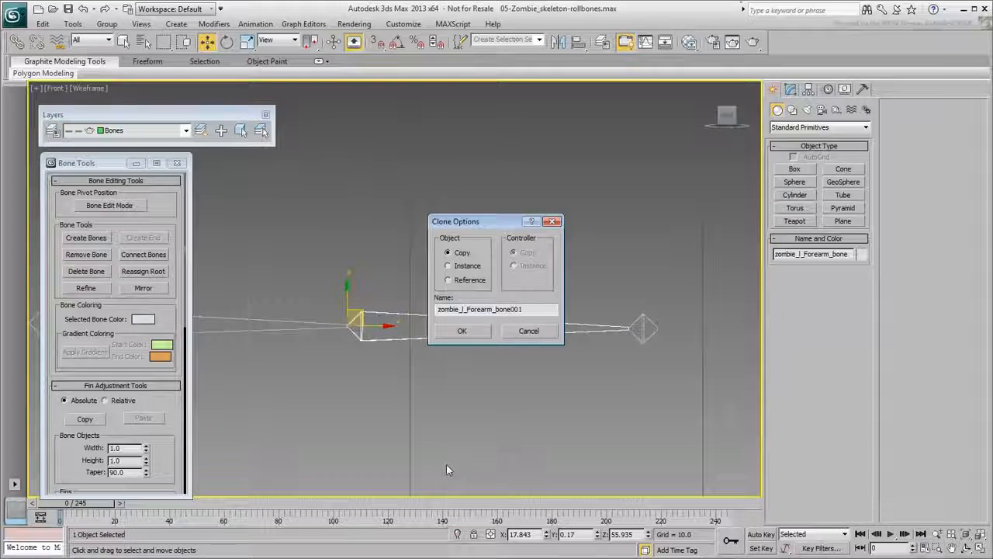
{"action": "left_click", "coordinate": [461, 331]}
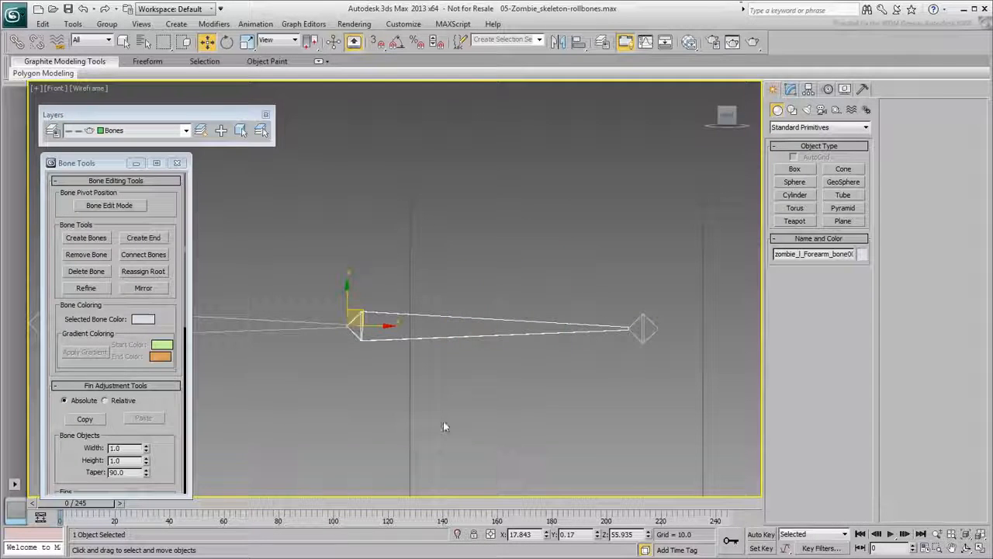
Set the cloned left forearm bone's taper to 0 and change its object color to orange.
{"action": "right_click", "coordinate": [146, 473]}
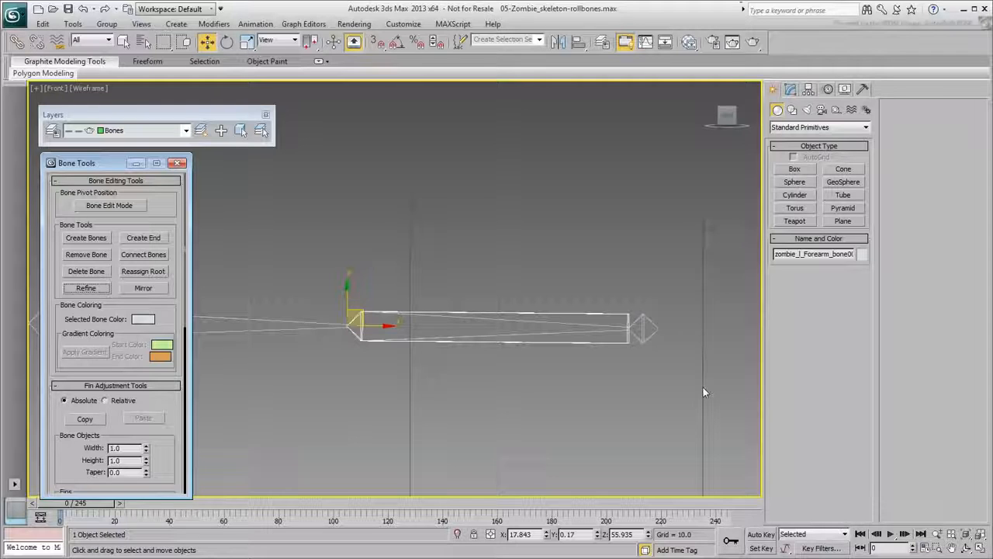
{"action": "left_click", "coordinate": [861, 254]}
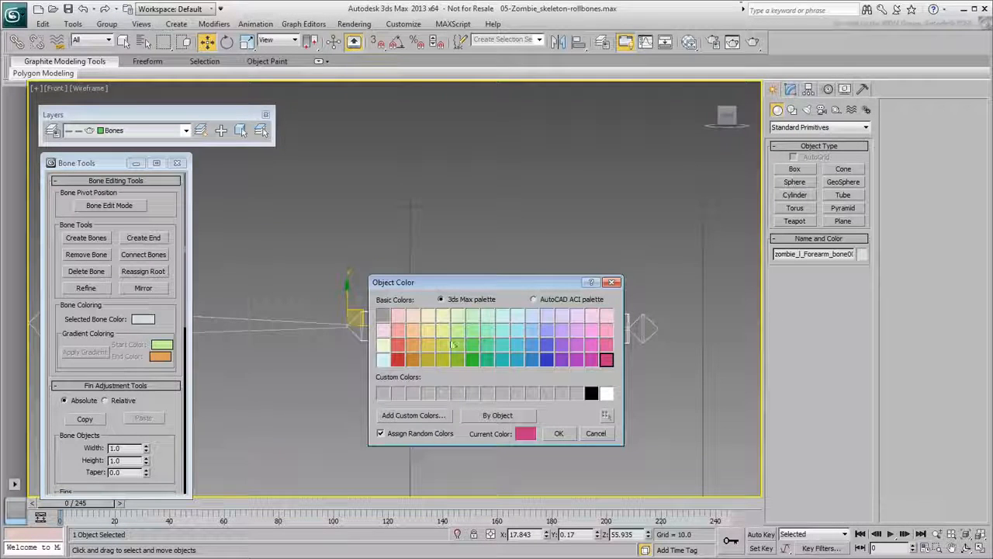
{"action": "left_click", "coordinate": [413, 347]}
{"action": "left_click", "coordinate": [558, 433]}
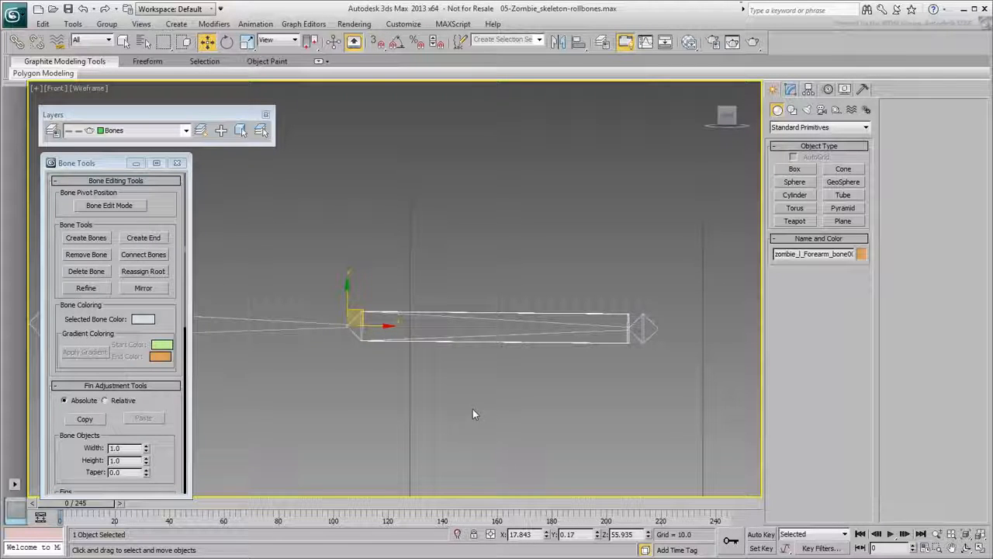
Unlink the forearm copy from its parent and create a guide box with 3 width segments just above it, matching its length.
{"action": "left_click", "coordinate": [37, 43]}
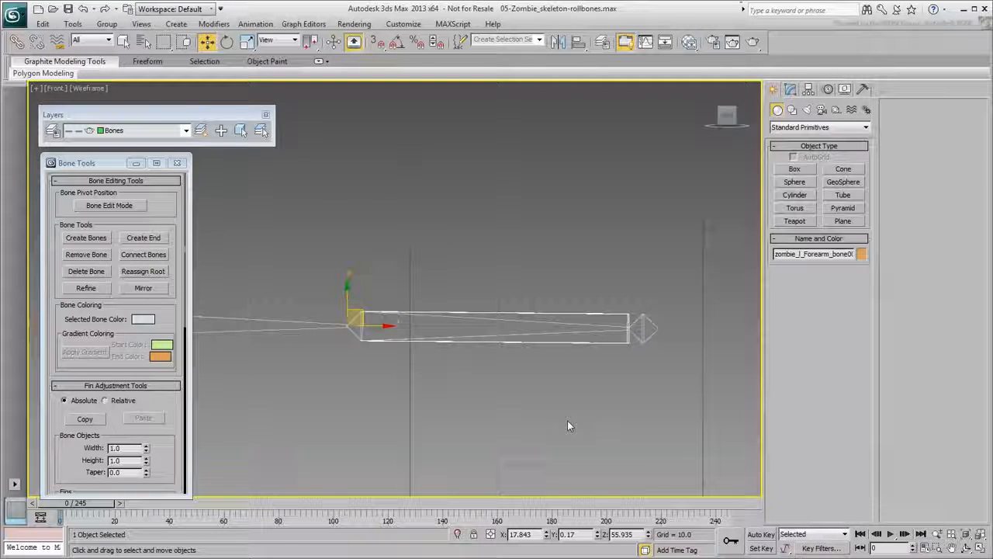
{"action": "left_click", "coordinate": [785, 170]}
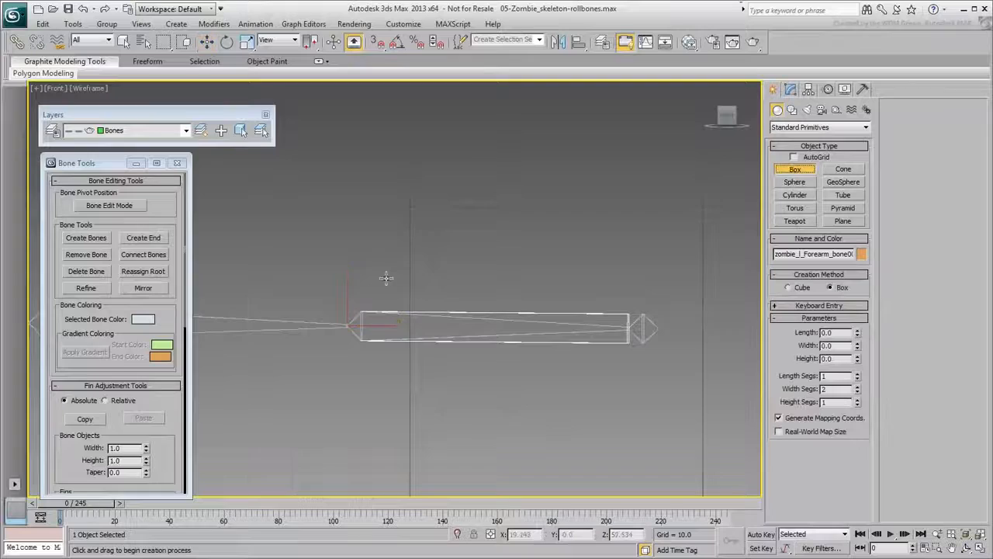
{"action": "left_click_drag", "start_coordinate": [347, 288], "coordinate": [629, 270]}
{"action": "left_click", "coordinate": [631, 264]}
{"action": "key", "text": "w"}
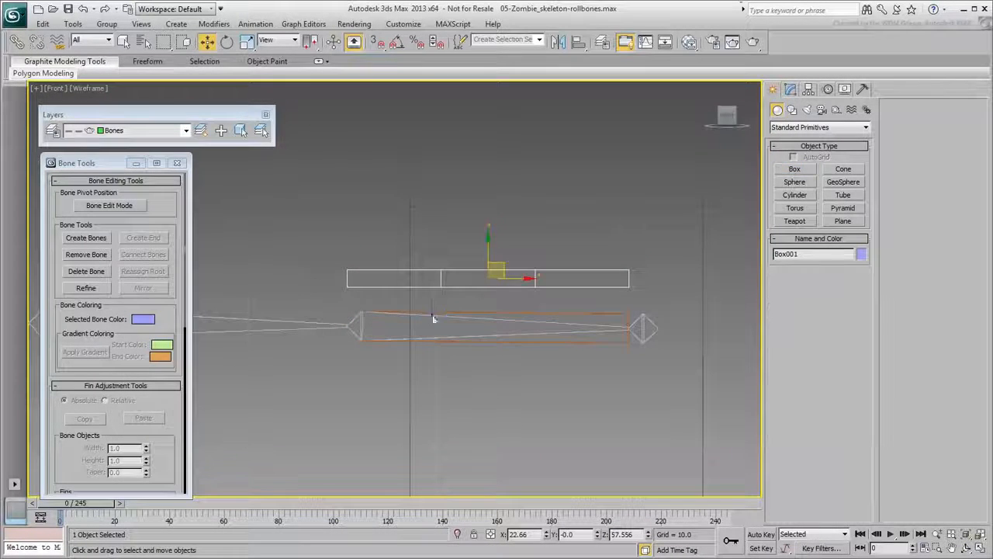
Refine the orange forearm copy at the guide box's two inner divisions to split it into three bones.
{"action": "left_click", "coordinate": [458, 315]}
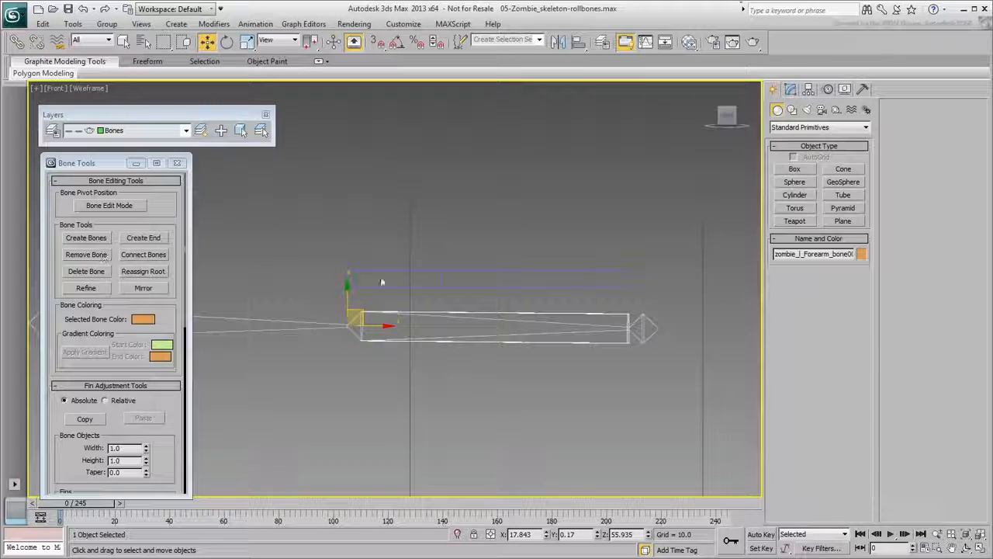
{"action": "left_click", "coordinate": [86, 288]}
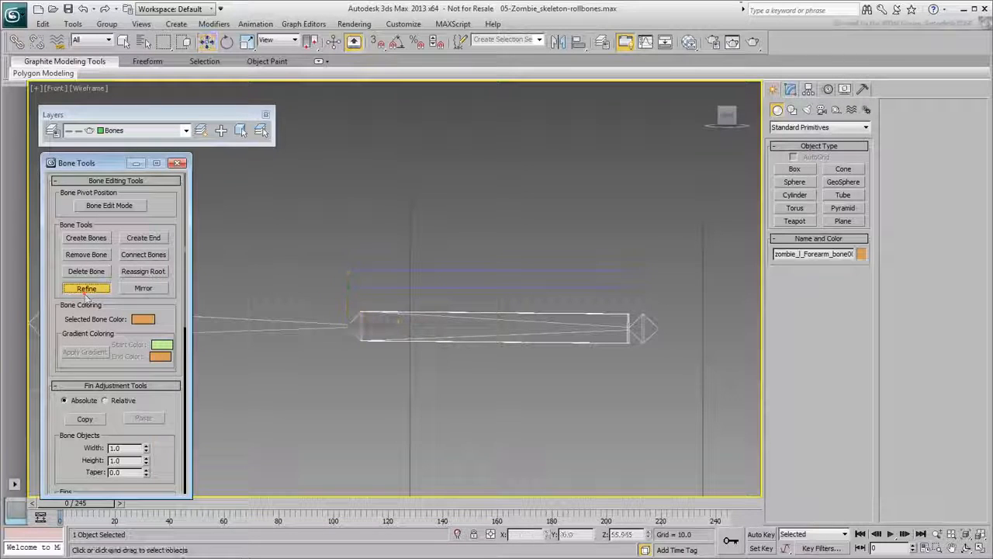
{"action": "left_click", "coordinate": [440, 312]}
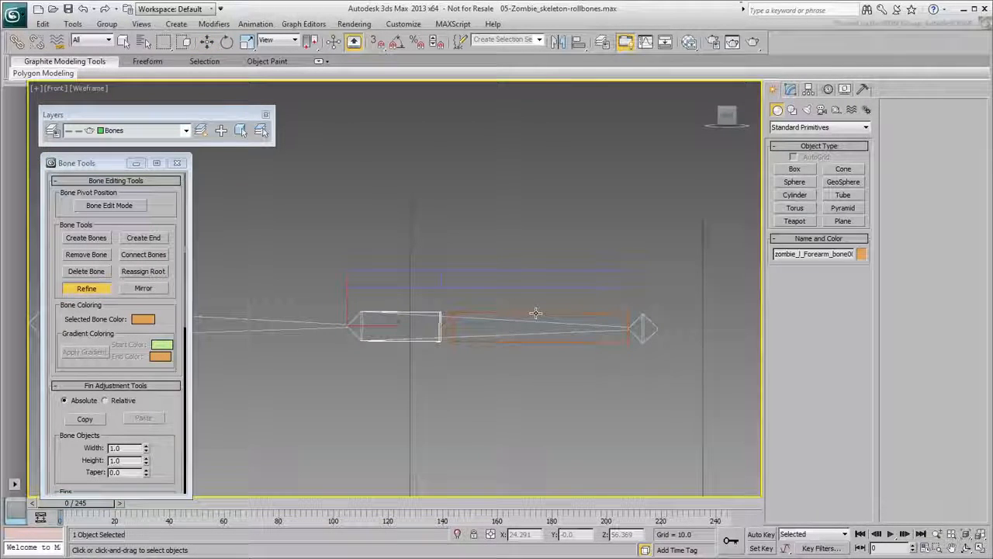
{"action": "left_click", "coordinate": [534, 313]}
{"action": "key", "text": "w"}
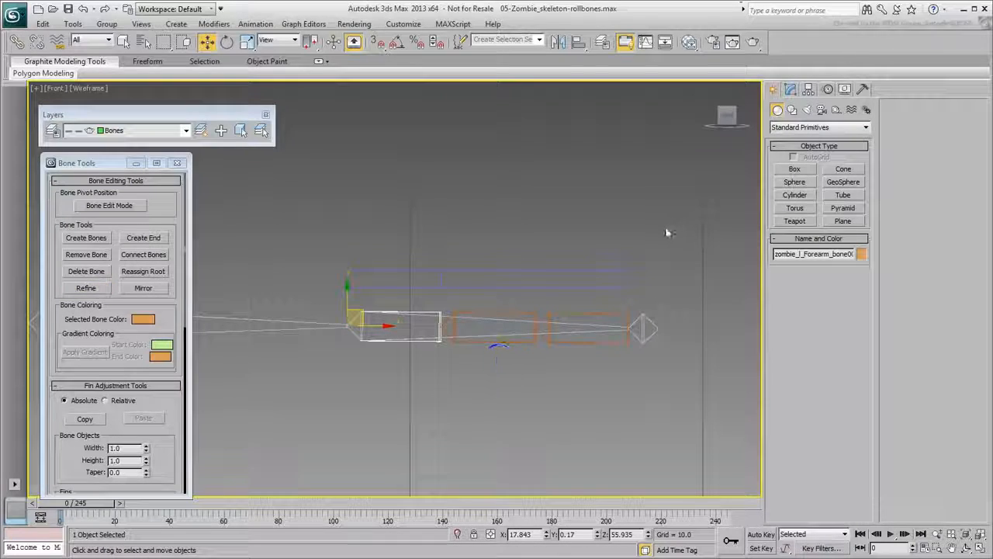
Delete the forearm copy's segment nearest the elbow and the guide box.
{"action": "left_click", "coordinate": [586, 287]}
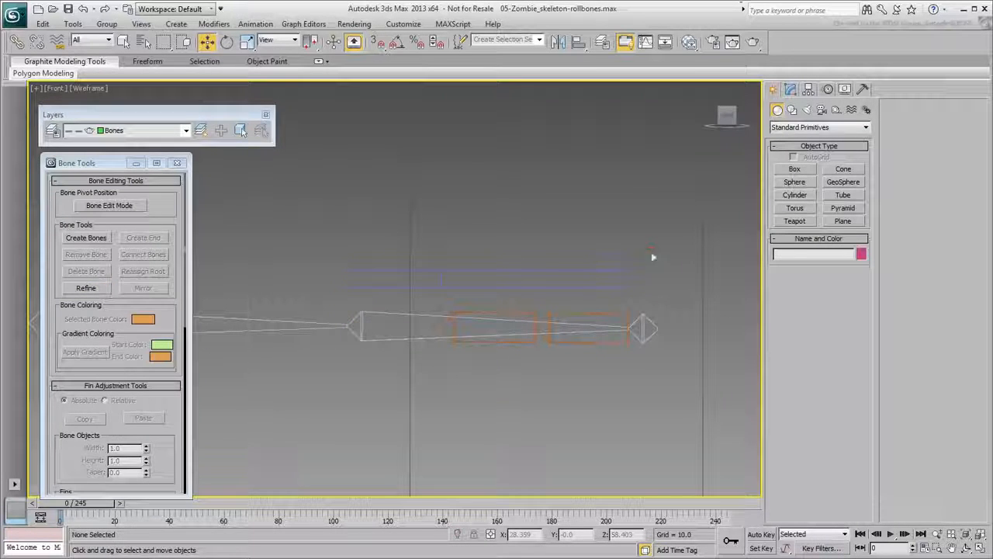
{"action": "key", "text": "Delete"}
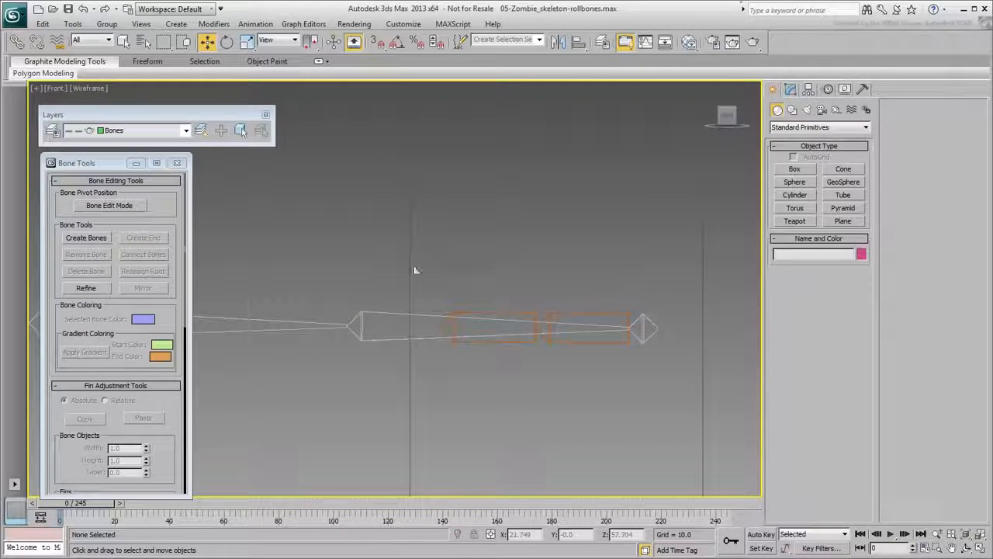
Link the two remaining orange forearm roll bones to the left forearm bone.
{"action": "scroll", "coordinate": [418, 263], "scroll_direction": "down", "scroll_amount": 2}
{"action": "middle_click_drag", "start_coordinate": [417, 264], "coordinate": [501, 246]}
{"action": "middle_click_drag", "start_coordinate": [404, 284], "coordinate": [408, 324]}
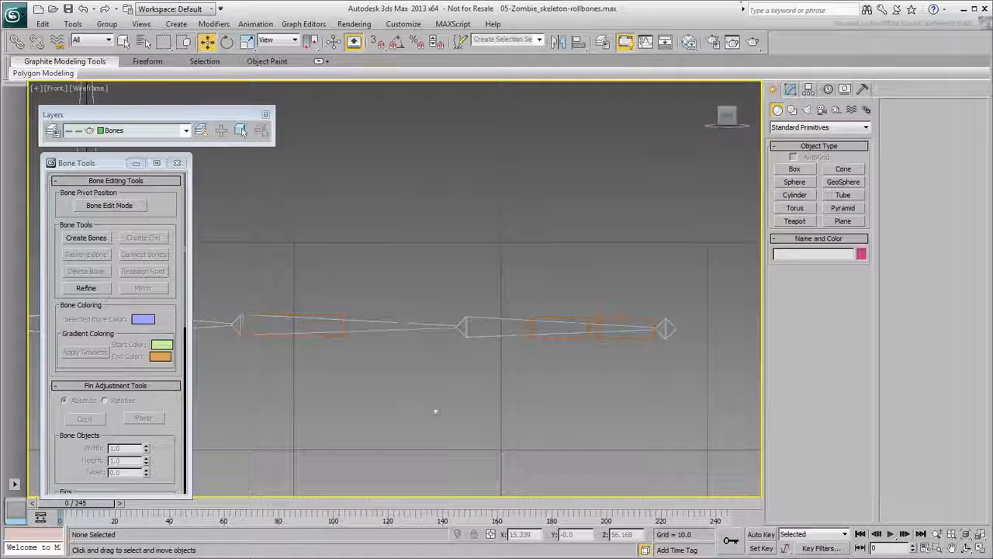
{"action": "left_click_drag", "start_coordinate": [617, 290], "coordinate": [582, 325]}
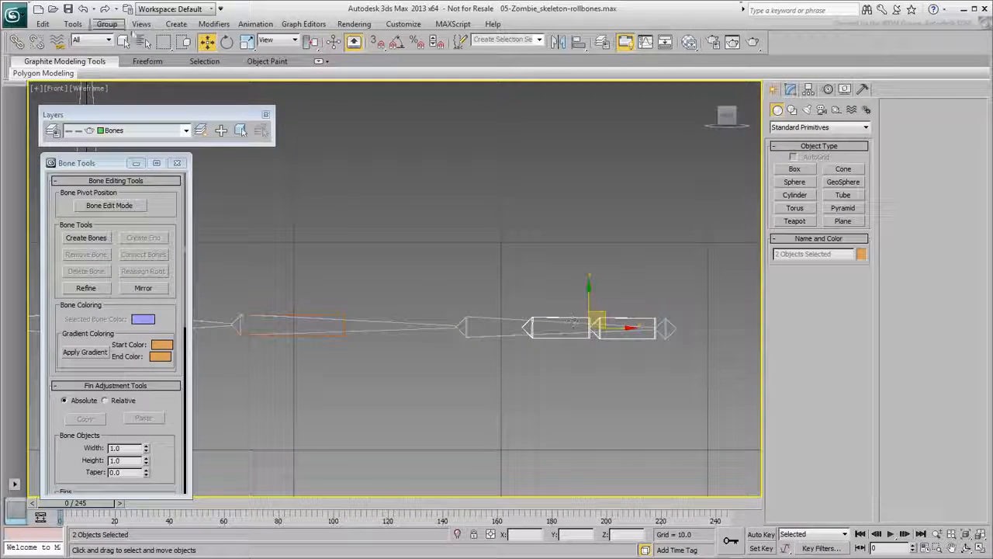
{"action": "left_click", "coordinate": [15, 41]}
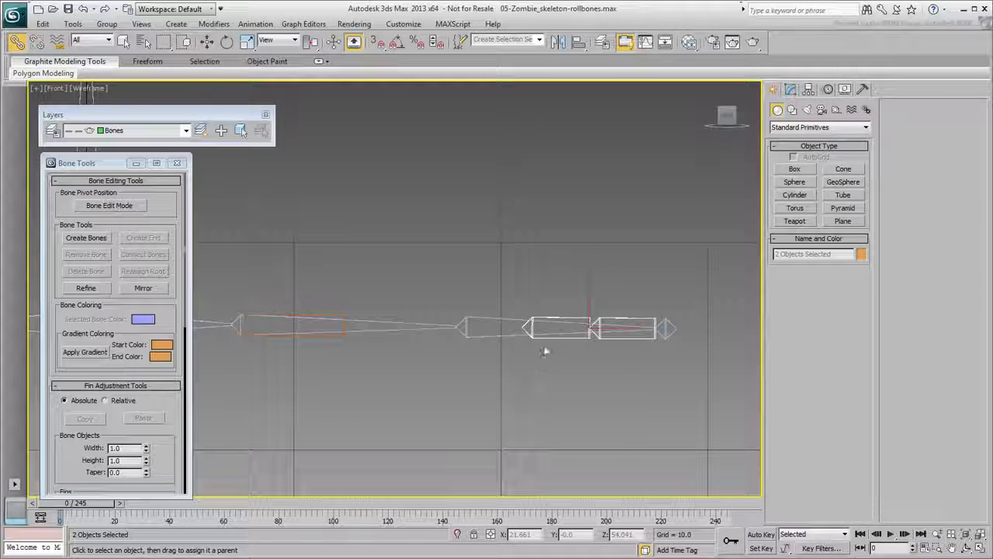
{"action": "left_click_drag", "start_coordinate": [545, 340], "coordinate": [487, 338]}
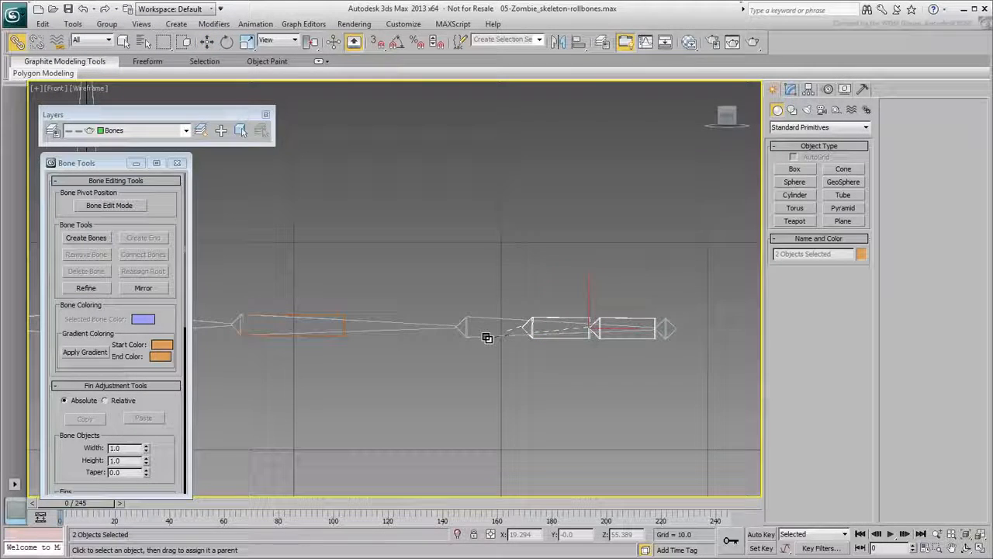
Test-rotate the left wrist bone and both forearm roll bones in a shaded perspective view.
{"action": "mouse_move", "coordinate": [496, 394]}
{"action": "middle_mouse_down", "text": "alt"}
{"action": "mouse_move", "coordinate": [570, 407]}
{"action": "mouse_move", "coordinate": [478, 384]}
{"action": "middle_mouse_up", "text": "alt"}
{"action": "key", "text": "e"}
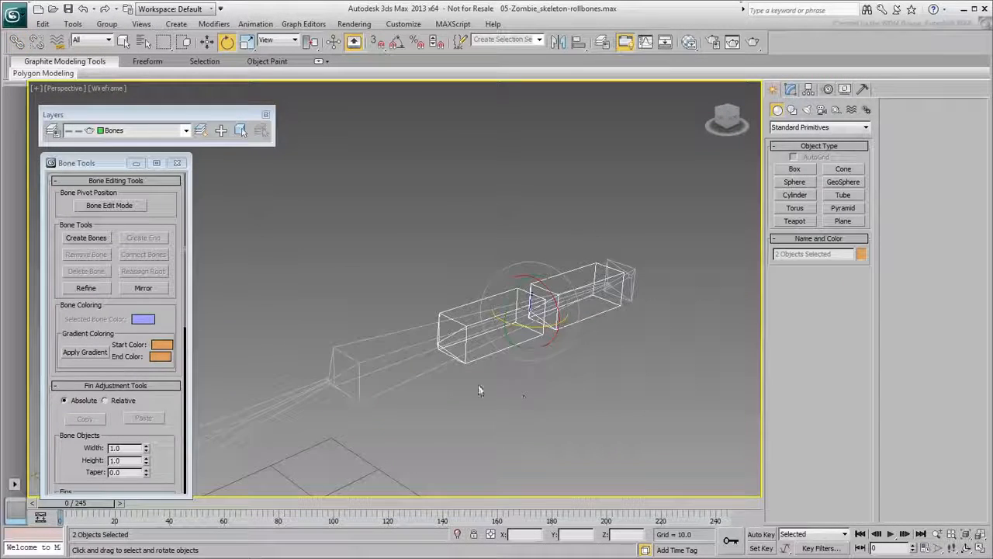
{"action": "key", "text": "F3"}
{"action": "left_click", "coordinate": [627, 388]}
{"action": "left_click", "coordinate": [630, 284]}
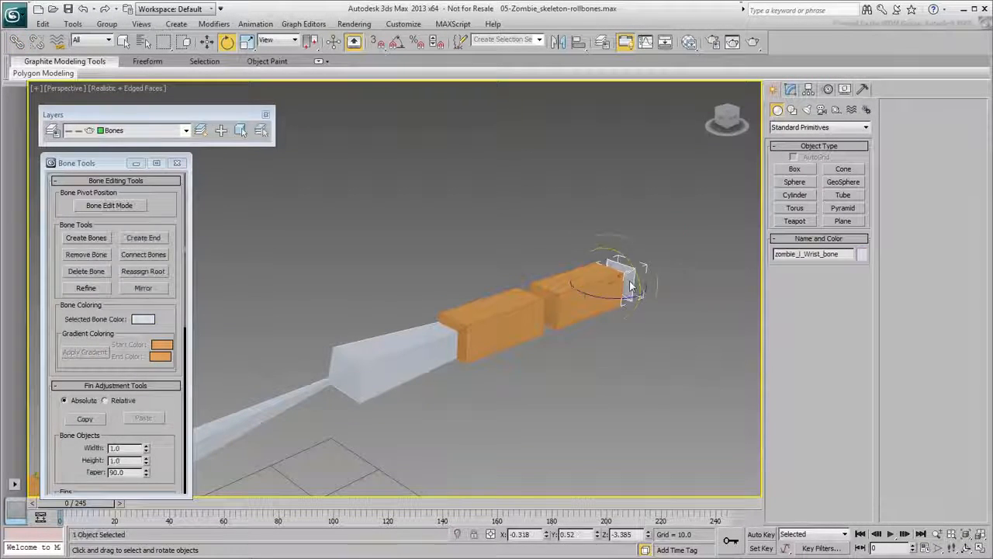
{"action": "left_click_drag", "start_coordinate": [636, 283], "coordinate": [627, 251]}
{"action": "left_click_drag", "start_coordinate": [571, 309], "coordinate": [556, 284]}
{"action": "left_click_drag", "start_coordinate": [480, 351], "coordinate": [476, 334]}
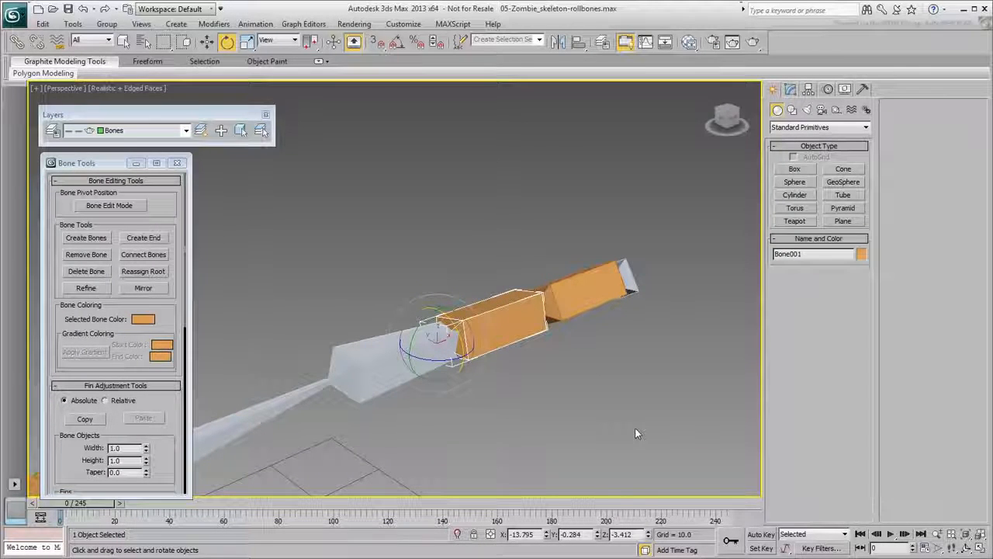
Undo the test rotations of the left wrist bone and the forearm roll bones.
{"action": "key", "text": "ctrl+z"}
{"action": "key", "text": "ctrl+z"}
{"action": "key", "text": "ctrl+z"}
{"action": "key", "text": "ctrl+z"}
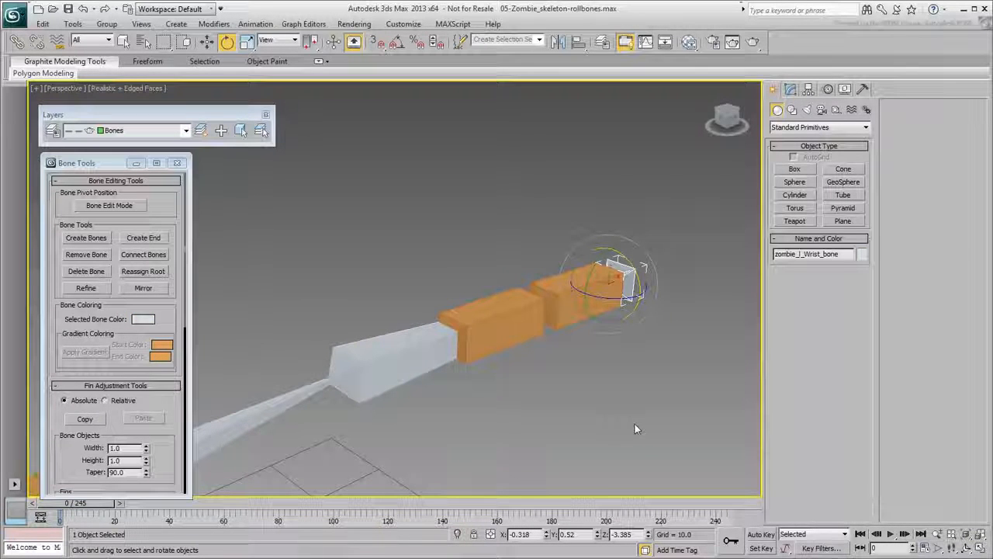
{"action": "key", "text": "ctrl+z"}
Rename the roll bone nearest the wrist zombie_l_ForearmRoll1_bone and the other forearm roll bone zombie_l_ForearmRoll2_bone.
{"action": "double_click", "coordinate": [792, 254]}
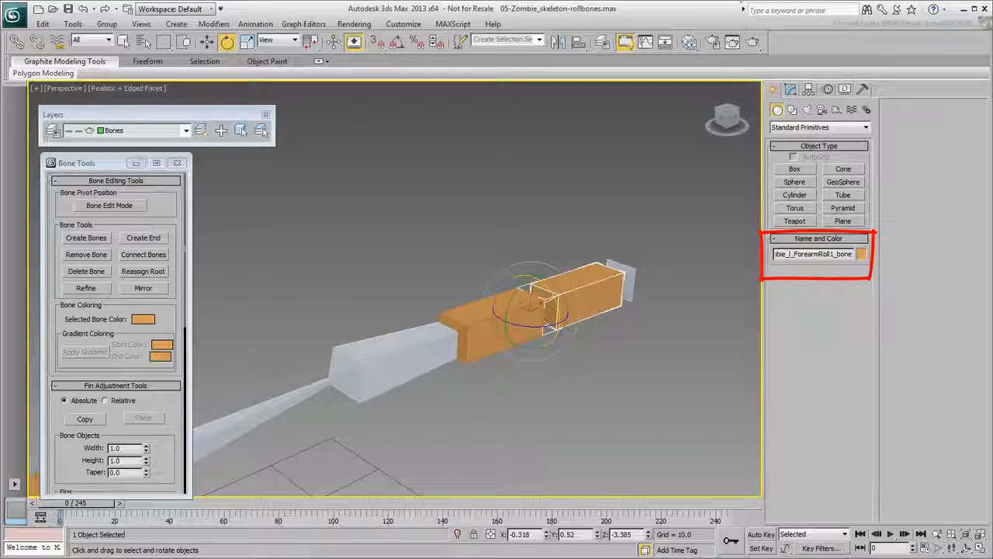
{"action": "left_click", "coordinate": [485, 351]}
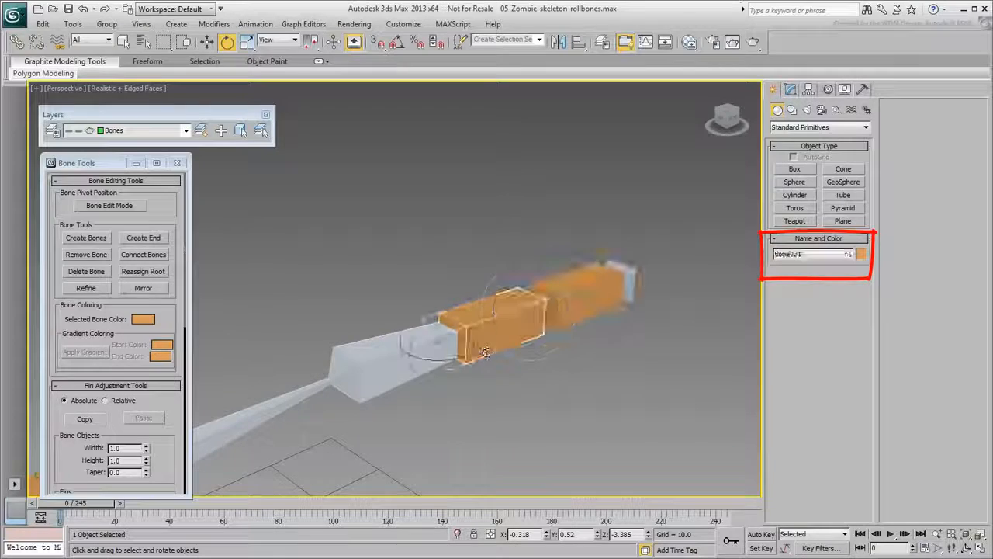
{"action": "key", "text": "ctrl+v"}
{"action": "type", "text": "2"}
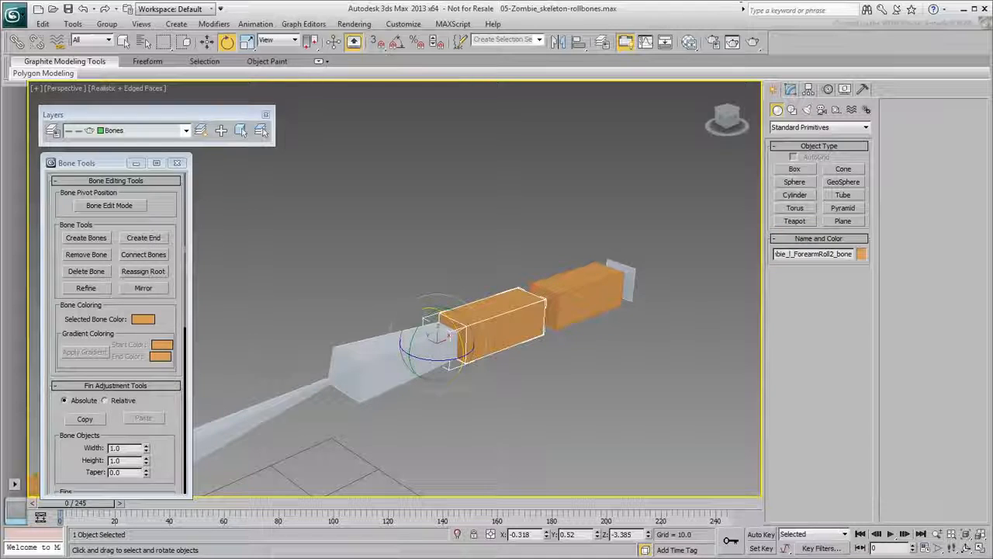
Link the orange left shoulder roll bone to the left shoulder bone.
{"action": "middle_click_drag", "start_coordinate": [566, 366], "coordinate": [405, 338], "text": "alt"}
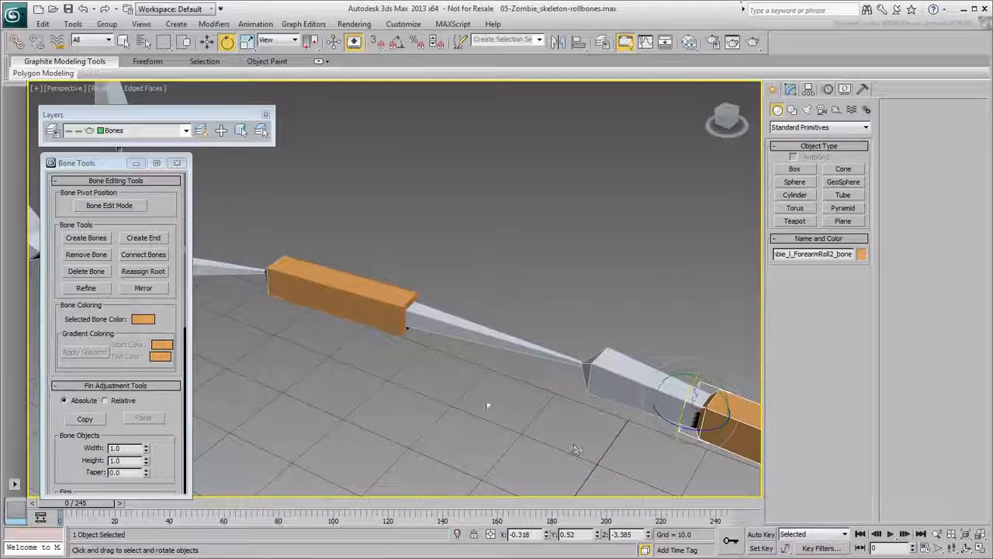
{"action": "left_click", "coordinate": [404, 332]}
{"action": "left_click", "coordinate": [17, 42]}
{"action": "left_click_drag", "start_coordinate": [467, 331], "coordinate": [467, 330]}
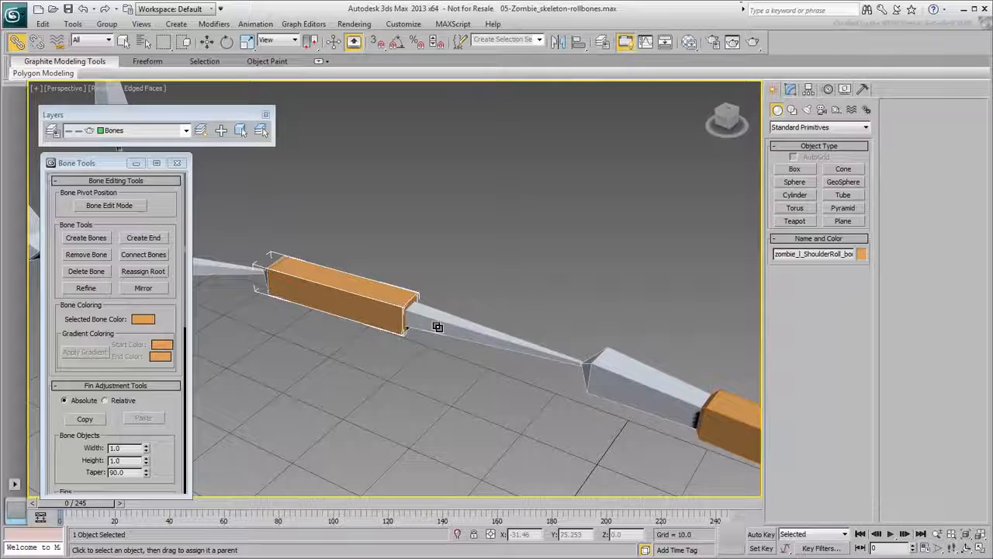
{"action": "left_click", "coordinate": [437, 327]}
{"action": "right_click", "coordinate": [437, 326]}
Set the reference coordinate system to Local and test-rotate the left shoulder bone and its roll bone.
{"action": "left_click", "coordinate": [453, 348]}
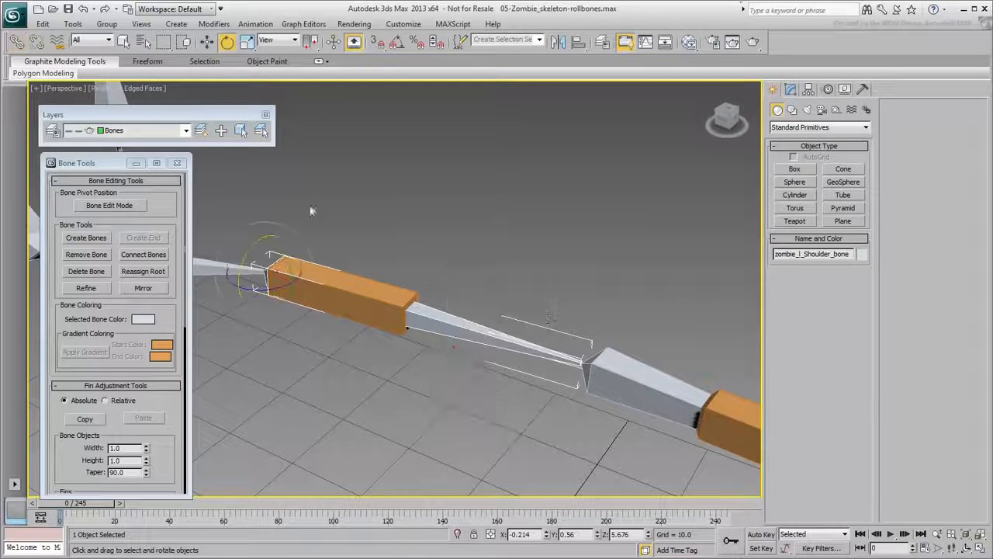
{"action": "left_click", "coordinate": [293, 40]}
{"action": "left_click", "coordinate": [315, 87]}
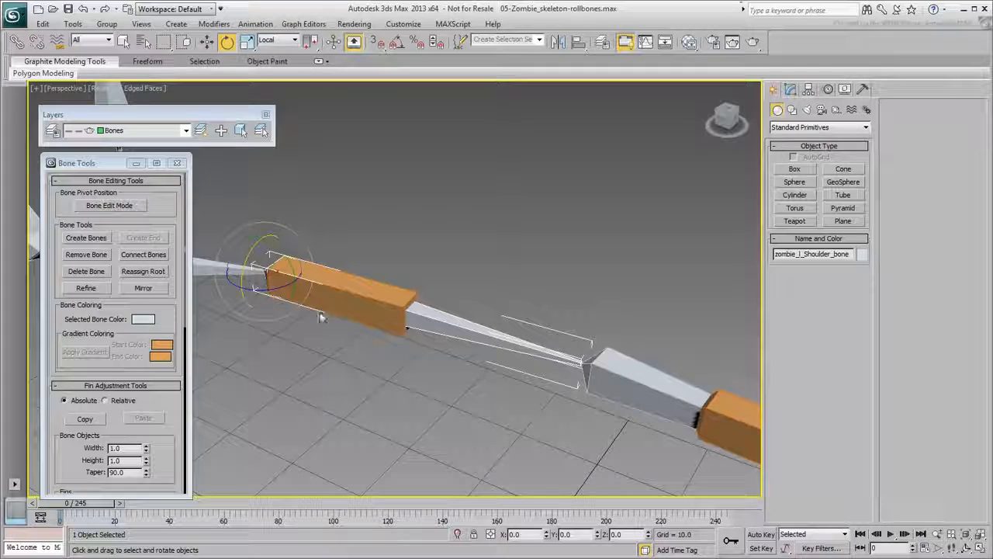
{"action": "left_click_drag", "start_coordinate": [245, 267], "coordinate": [251, 263]}
{"action": "left_click_drag", "start_coordinate": [338, 293], "coordinate": [344, 270]}
{"action": "middle_click_drag", "start_coordinate": [380, 368], "coordinate": [351, 352], "text": "alt"}
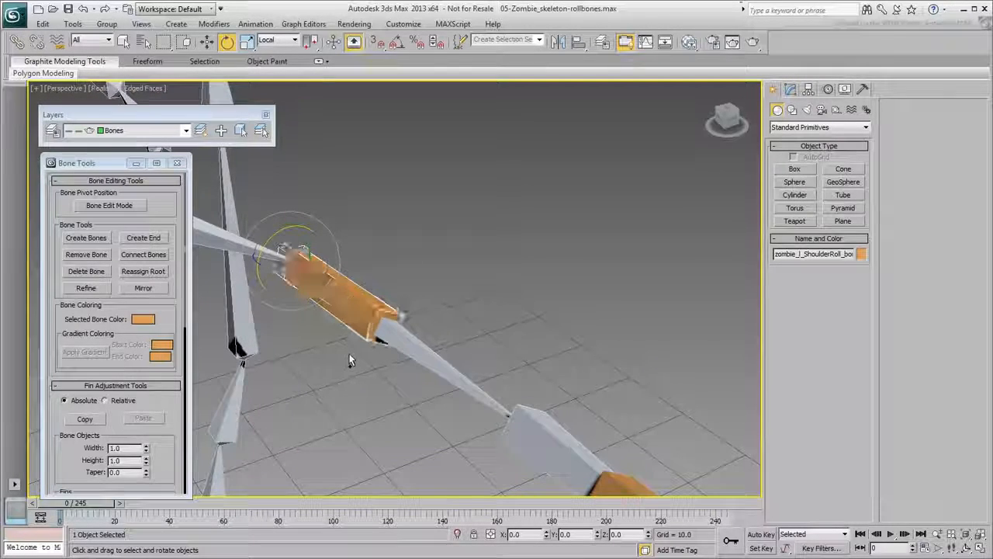
{"action": "left_click", "coordinate": [352, 352]}
In the wireframe front view, clone the right shoulder bone as a copy named zombie_r_ShoulderRoll_bone.
{"action": "middle_click_drag", "start_coordinate": [350, 364], "coordinate": [440, 361], "text": "alt"}
{"action": "key", "text": "F3"}
{"action": "key", "text": "f"}
{"action": "scroll", "coordinate": [355, 189], "scroll_direction": "up", "scroll_amount": 6}
{"action": "middle_click_drag", "start_coordinate": [355, 189], "coordinate": [378, 309]}
{"action": "scroll", "coordinate": [458, 277], "scroll_direction": "up", "scroll_amount": 2}
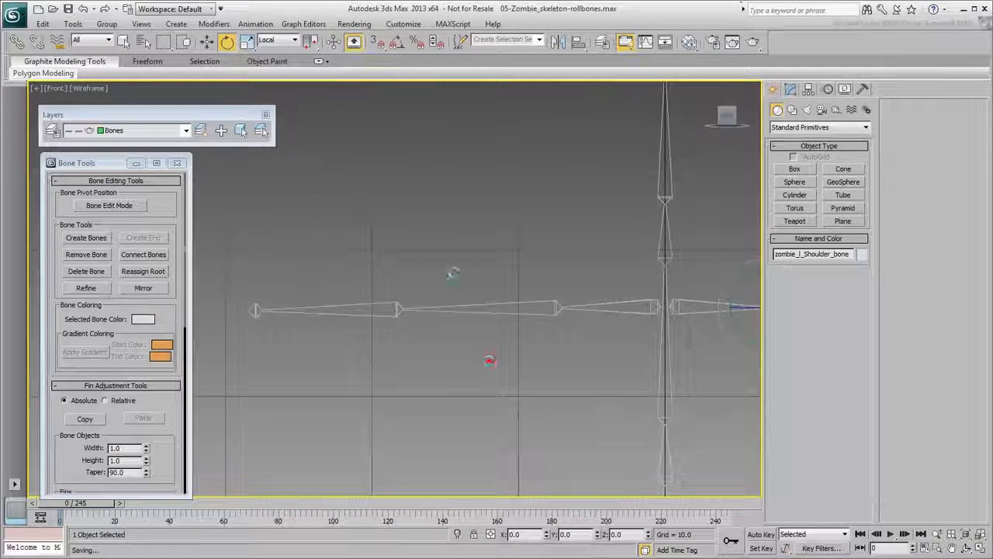
{"action": "left_click", "coordinate": [43, 24]}
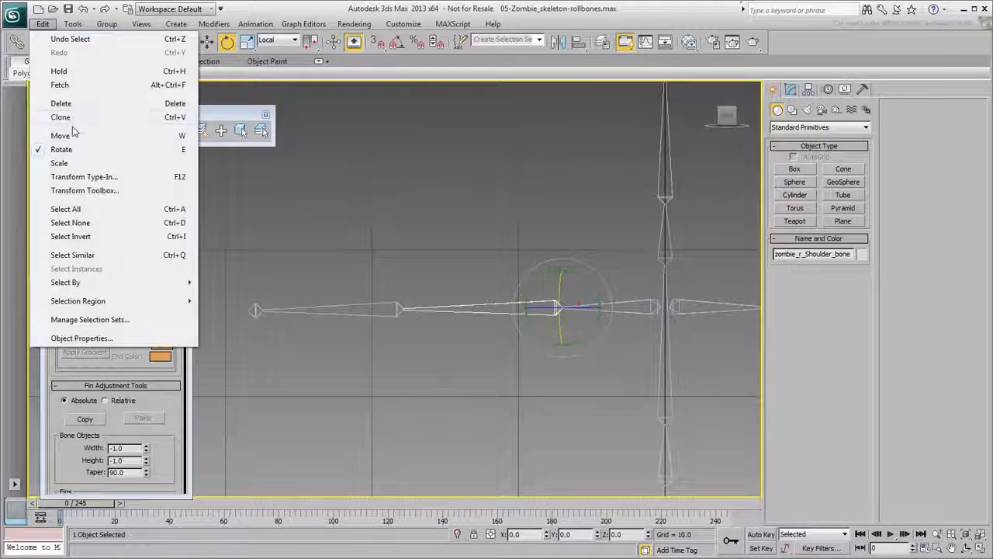
{"action": "left_click", "coordinate": [68, 118]}
{"action": "left_click", "coordinate": [529, 308]}
{"action": "key", "text": "BackSpace"}
{"action": "key", "text": "BackSpace"}
{"action": "key", "text": "BackSpace"}
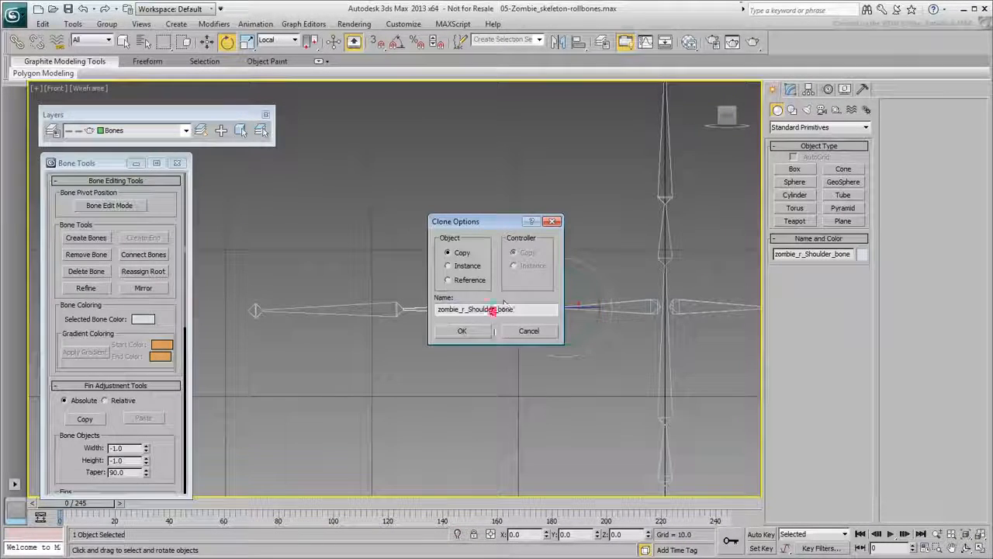
{"action": "left_click", "coordinate": [492, 309]}
{"action": "type", "text": "Roll"}
{"action": "left_click", "coordinate": [462, 330]}
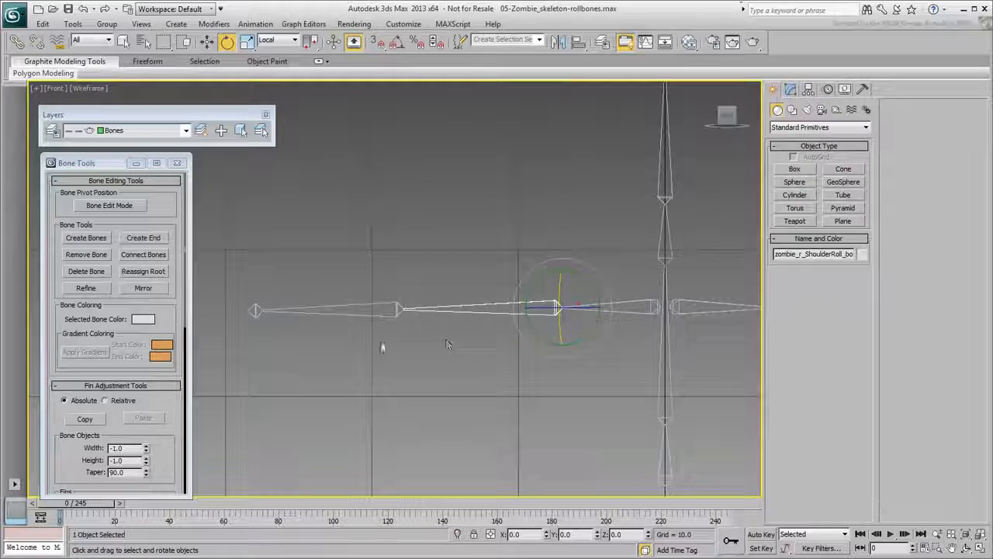
Create a guide box spanning the right shoulder roll bone just above it and change the roll bone's object color to orange.
{"action": "left_click", "coordinate": [795, 169]}
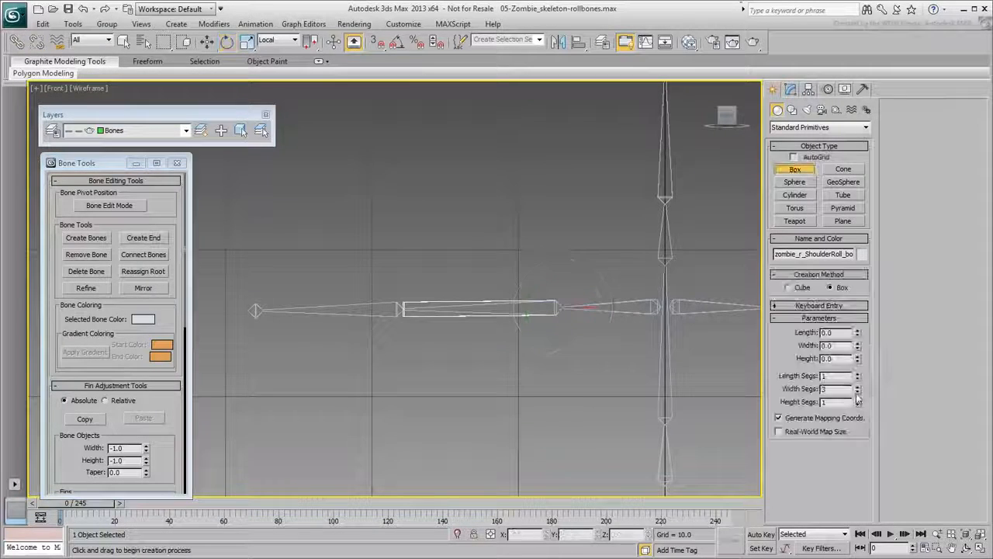
{"action": "key", "text": "e"}
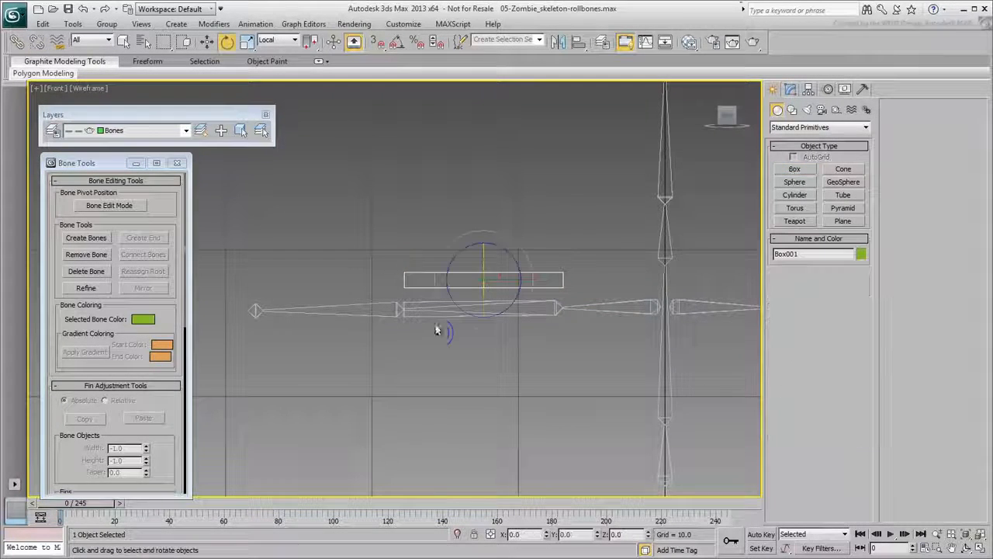
{"action": "left_click", "coordinate": [862, 254]}
{"action": "left_click", "coordinate": [528, 432]}
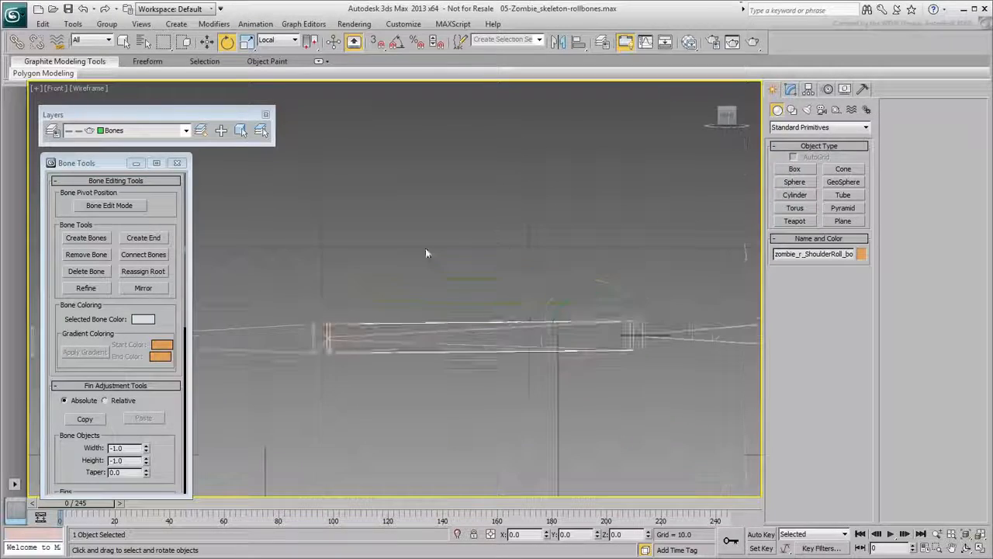
Pick orange as the object color of the right shoulder roll bone.
{"action": "left_click", "coordinate": [861, 255]}
{"action": "left_click", "coordinate": [548, 358]}
{"action": "left_click", "coordinate": [557, 432]}
Refine the right shoulder roll bone at the guide box's midpoint and delete its elbow-side half along with the guide box.
{"action": "left_click", "coordinate": [379, 352]}
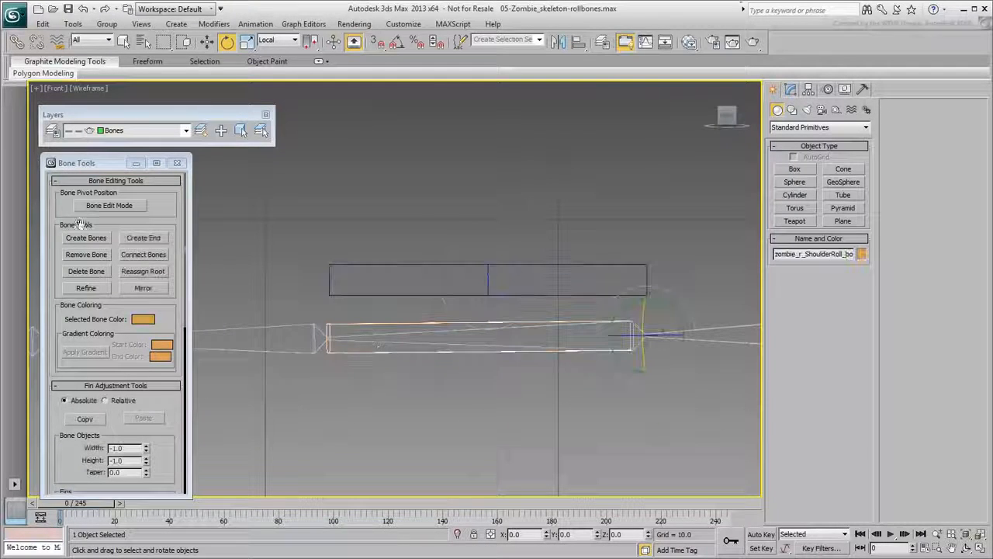
{"action": "left_click", "coordinate": [78, 287]}
{"action": "left_click", "coordinate": [487, 322]}
{"action": "right_click", "coordinate": [450, 319]}
{"action": "key", "text": "w"}
{"action": "left_click", "coordinate": [427, 326]}
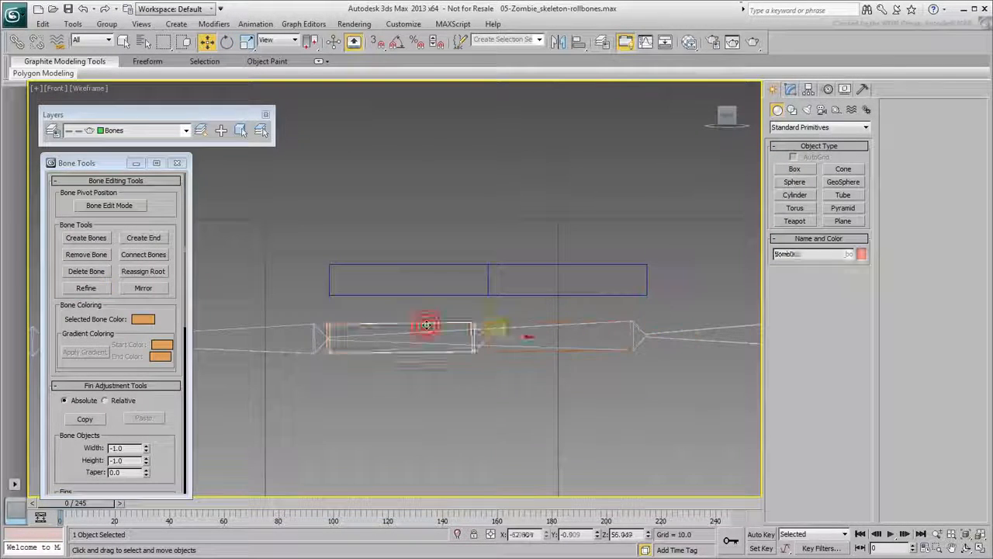
{"action": "left_click_drag", "start_coordinate": [481, 241], "coordinate": [437, 283]}
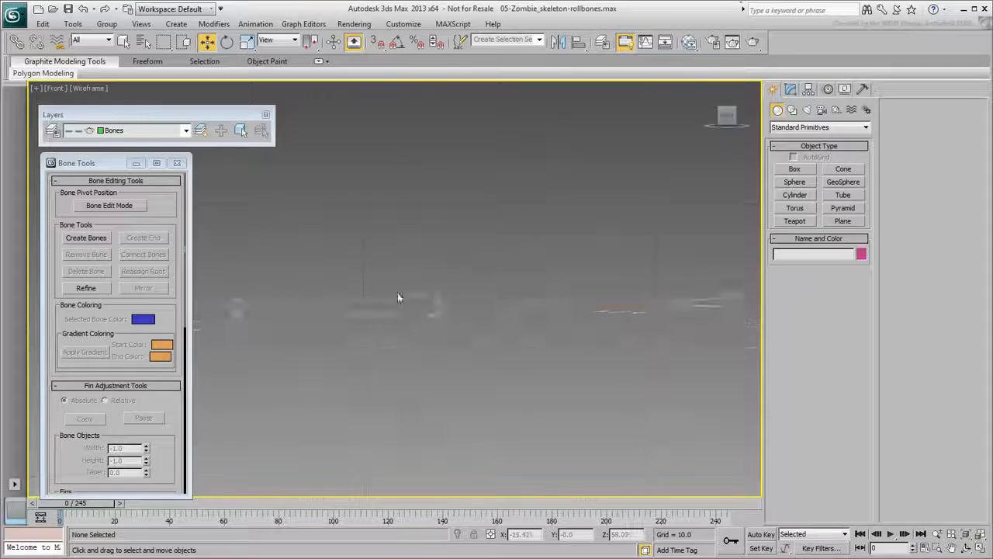
Clone the right forearm bone as a copy and set the copy's taper to 0.
{"action": "left_click", "coordinate": [446, 400]}
{"action": "left_click", "coordinate": [43, 23]}
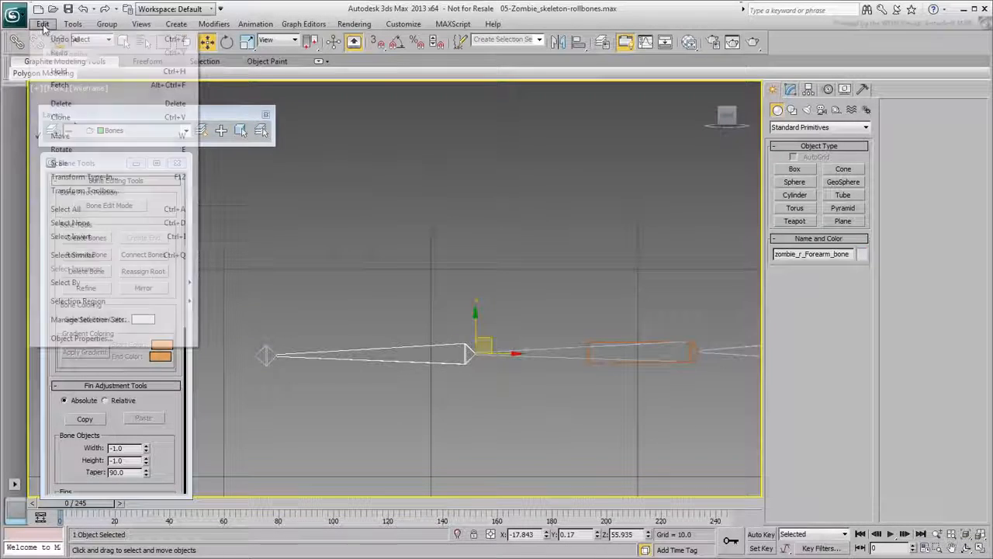
{"action": "left_click", "coordinate": [74, 121]}
{"action": "left_click", "coordinate": [461, 331]}
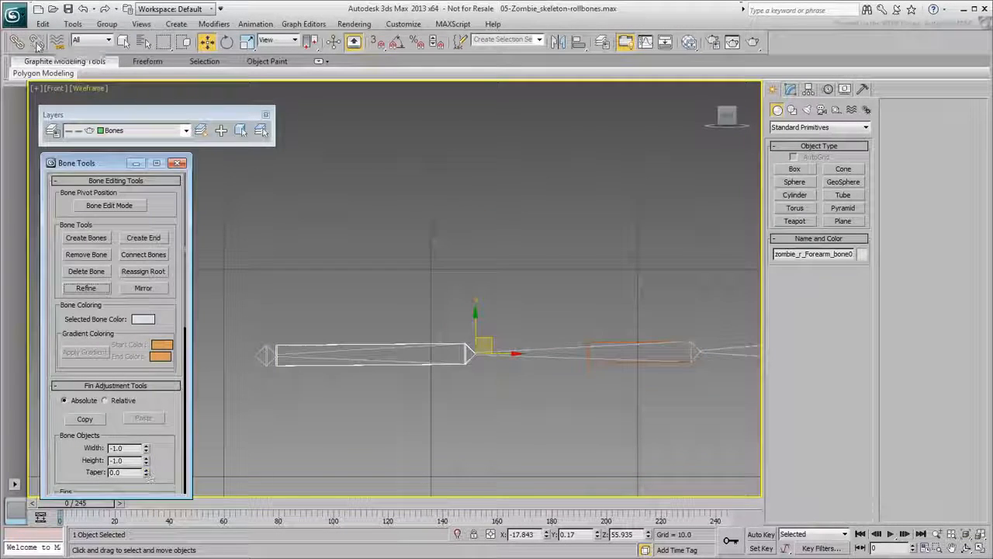
Recolor the forearm copy orange and create a guide box about 9.6 wide with 3 width segments just above it.
{"action": "left_click", "coordinate": [862, 253]}
{"action": "left_click", "coordinate": [496, 417]}
{"action": "left_click", "coordinate": [794, 169]}
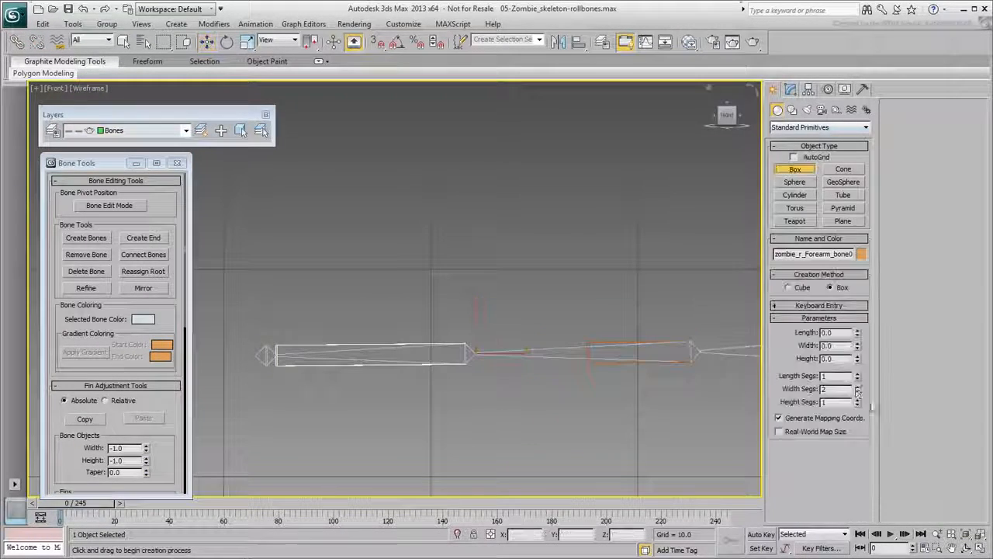
{"action": "left_click_drag", "start_coordinate": [475, 327], "coordinate": [277, 314]}
Refine the forearm copy at the guide box's two divisions and delete the guide box and the elbow-side third.
{"action": "left_click", "coordinate": [86, 288]}
{"action": "left_click", "coordinate": [338, 351]}
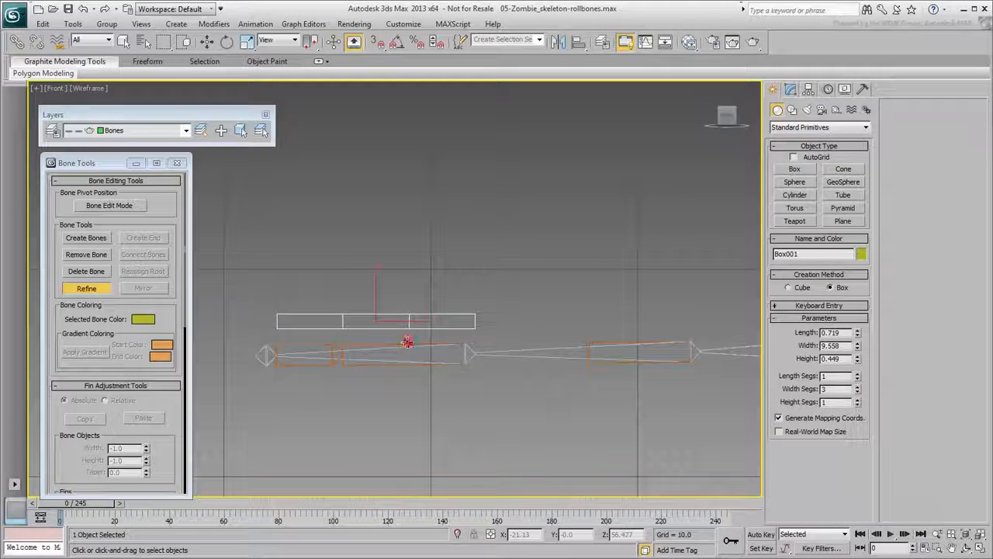
{"action": "left_click", "coordinate": [407, 342]}
{"action": "key", "text": "w"}
{"action": "key", "text": "Delete"}
{"action": "left_click", "coordinate": [423, 357]}
{"action": "left_click", "coordinate": [402, 399]}
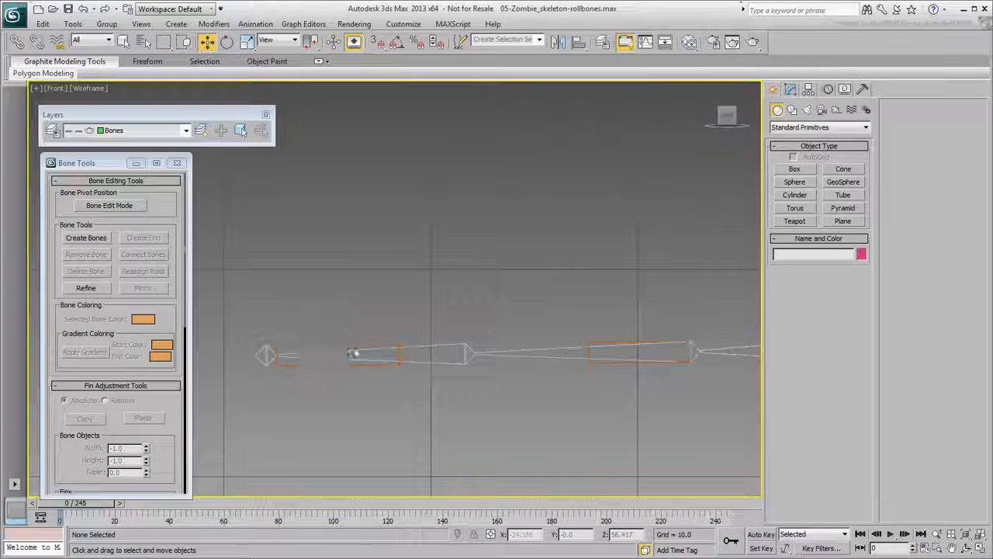
Link both forearm roll bones to the right forearm bone and name them zombie_r_ForearmRoll1_bone and zombie_r_ForearmRoll2_bone, starting from the wrist.
{"action": "left_click_drag", "start_coordinate": [353, 354], "coordinate": [318, 335]}
{"action": "left_click", "coordinate": [18, 41]}
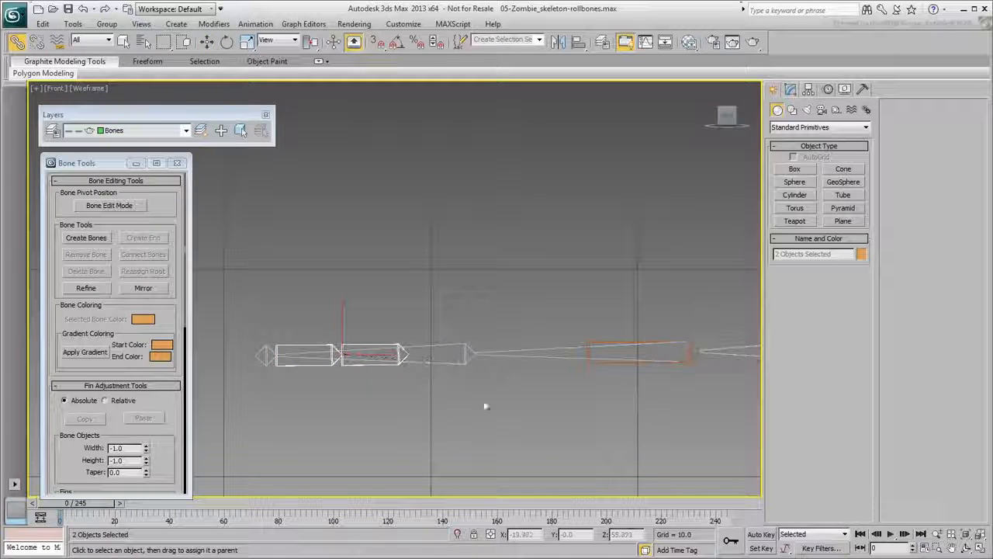
{"action": "left_click", "coordinate": [327, 359]}
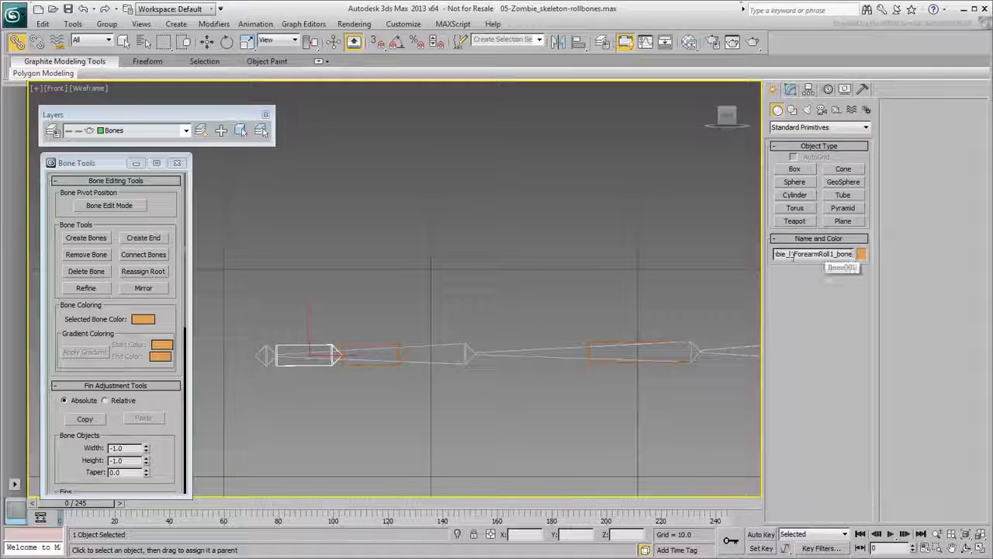
{"action": "left_click", "coordinate": [380, 350]}
{"action": "left_click", "coordinate": [790, 256]}
{"action": "left_click", "coordinate": [834, 253]}
{"action": "key", "text": "BackSpace"}
{"action": "type", "text": "2"}
Switch the front view to shaded display and link the right shoulder roll bone to the right shoulder bone.
{"action": "middle_click_drag", "start_coordinate": [553, 322], "coordinate": [544, 328]}
{"action": "key", "text": "F3"}
{"action": "left_click", "coordinate": [555, 357]}
{"action": "right_click", "coordinate": [556, 357]}
{"action": "left_click", "coordinate": [579, 383]}
{"action": "left_click", "coordinate": [598, 358]}
{"action": "left_click", "coordinate": [17, 42]}
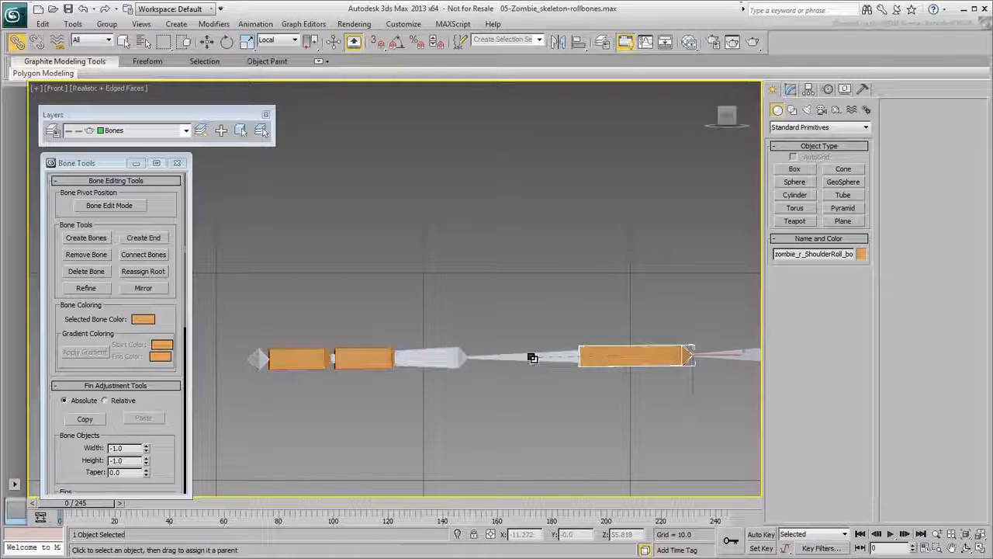
Orbit to an angled view of the right arm and test-rotate the shoulder bone and both forearm roll bones.
{"action": "middle_click_drag", "start_coordinate": [533, 358], "coordinate": [508, 420], "text": "alt"}
{"action": "scroll", "coordinate": [523, 337], "scroll_direction": "up", "scroll_amount": 3}
{"action": "middle_click_drag", "start_coordinate": [601, 433], "coordinate": [558, 348]}
{"action": "left_click", "coordinate": [521, 297]}
{"action": "right_click", "coordinate": [522, 297]}
{"action": "left_click", "coordinate": [536, 318]}
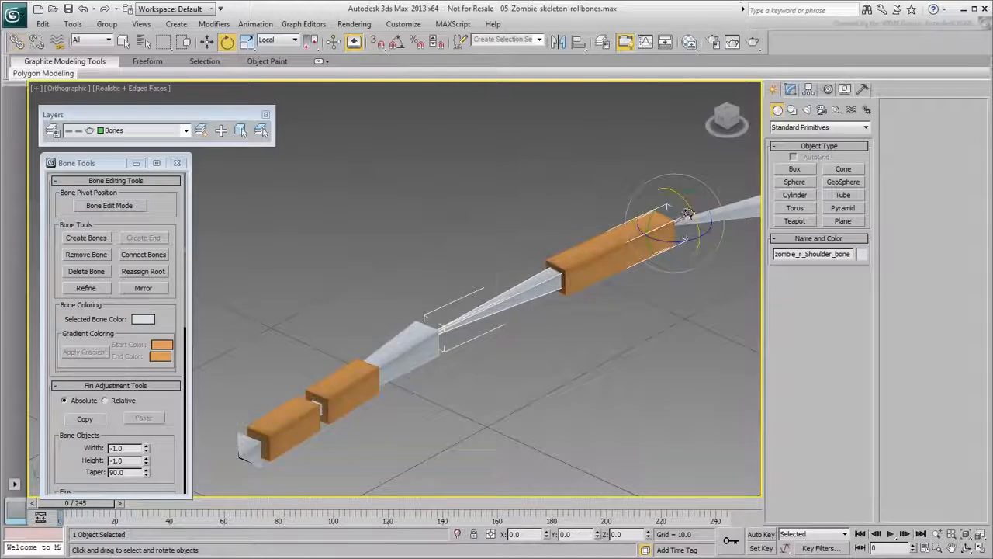
{"action": "left_click", "coordinate": [318, 407]}
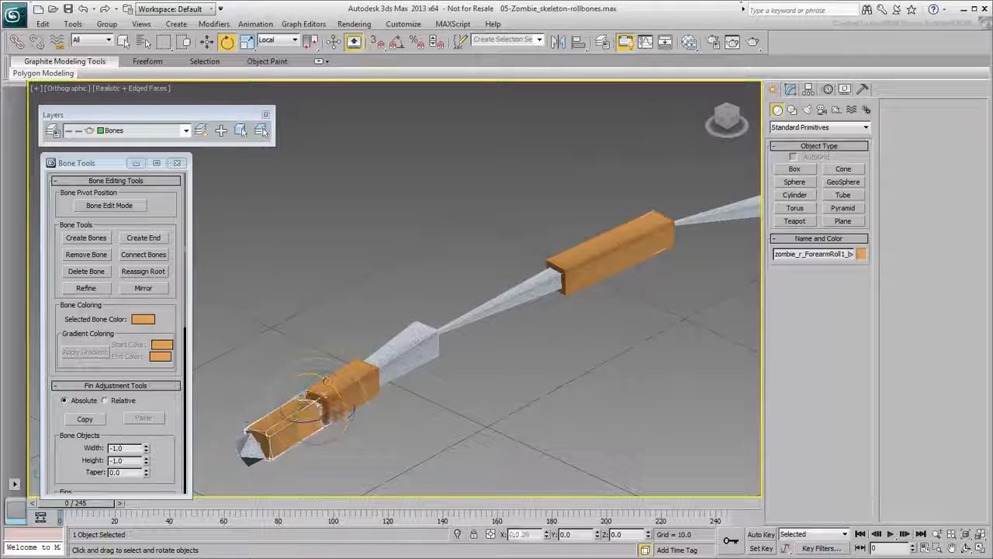
{"action": "left_click", "coordinate": [342, 388]}
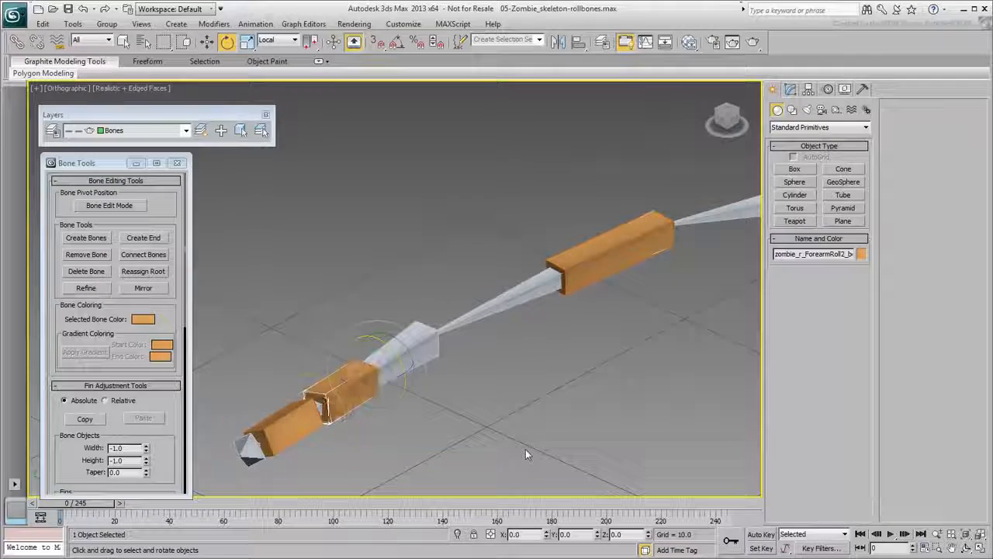
{"action": "left_click", "coordinate": [529, 410]}
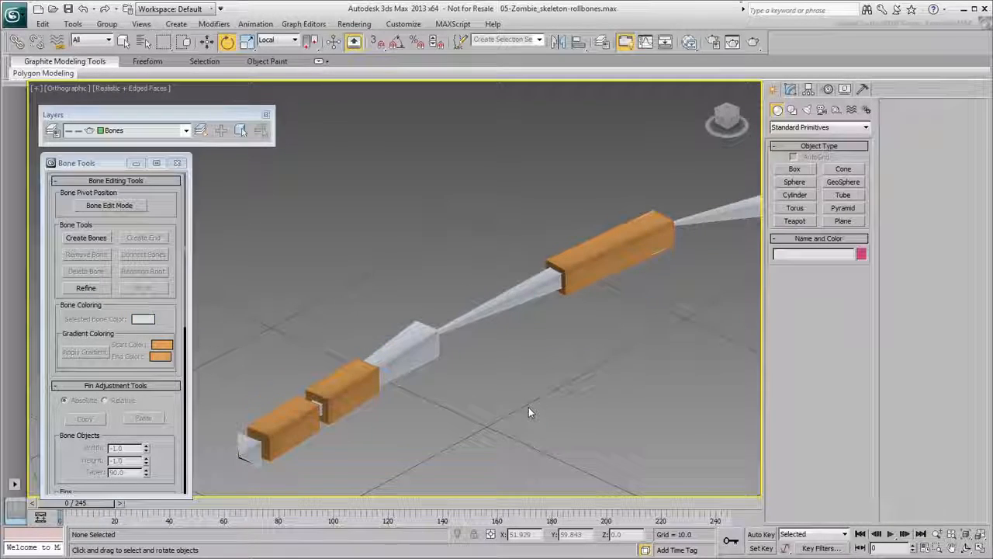
Show the whole skeleton in a wireframe Perspective view and close Bone Tools.
{"action": "key", "text": "f"}
{"action": "key", "text": "F3"}
{"action": "middle_click_drag", "start_coordinate": [563, 274], "coordinate": [541, 277], "text": "alt"}
{"action": "key", "text": "p"}
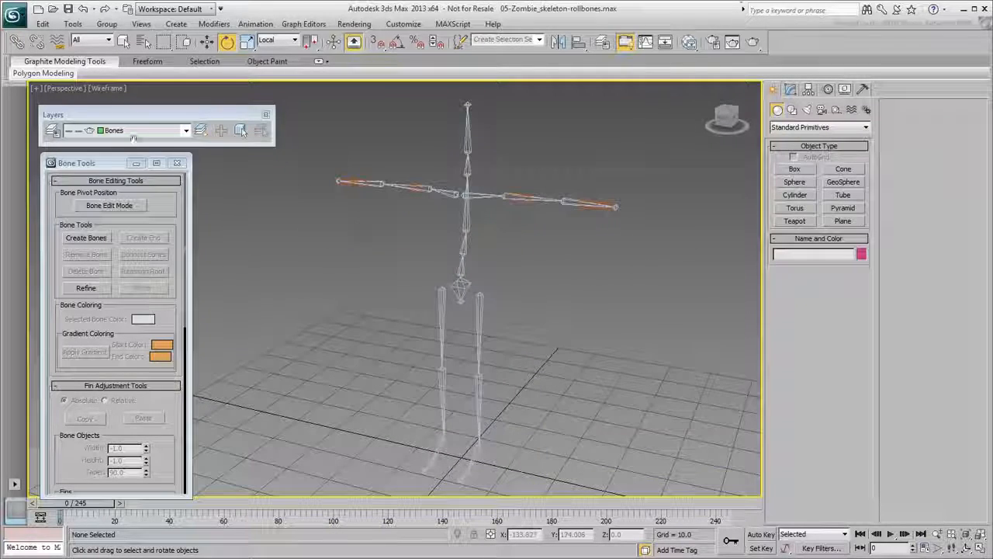
{"action": "left_click", "coordinate": [177, 164]}
Unhide all objects in the scene, including all layers.
{"action": "right_click", "coordinate": [305, 233]}
{"action": "left_click", "coordinate": [322, 173]}
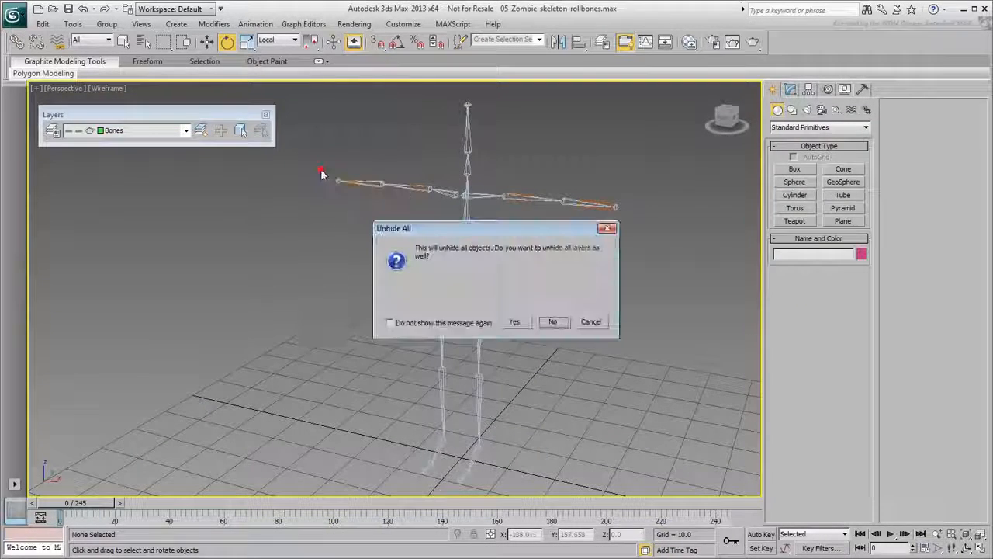
{"action": "left_click", "coordinate": [515, 322]}
{"action": "mouse_move", "coordinate": [563, 319]}
{"action": "middle_mouse_down", "text": "alt"}
{"action": "mouse_move", "coordinate": [554, 311]}
{"action": "mouse_move", "coordinate": [556, 319]}
{"action": "middle_mouse_up", "text": "alt"}
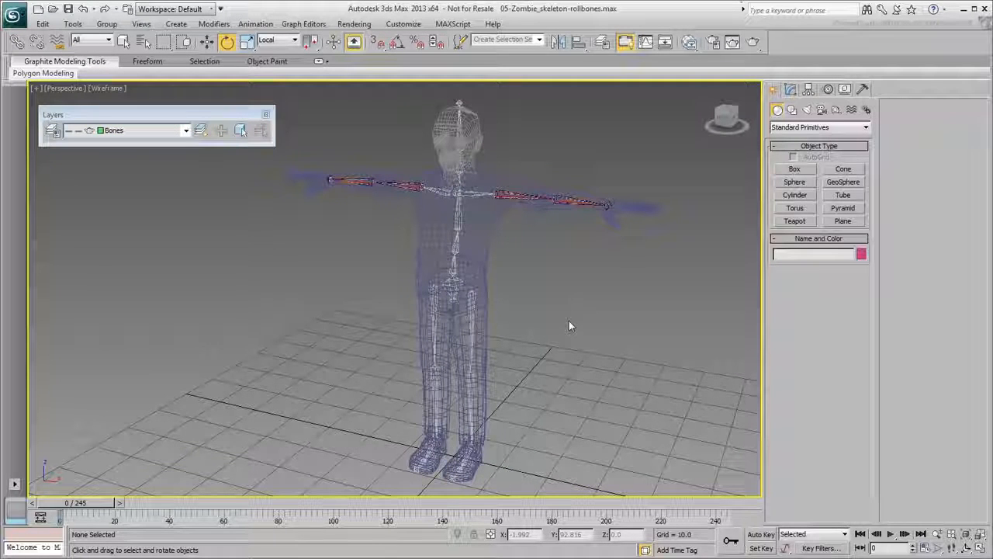